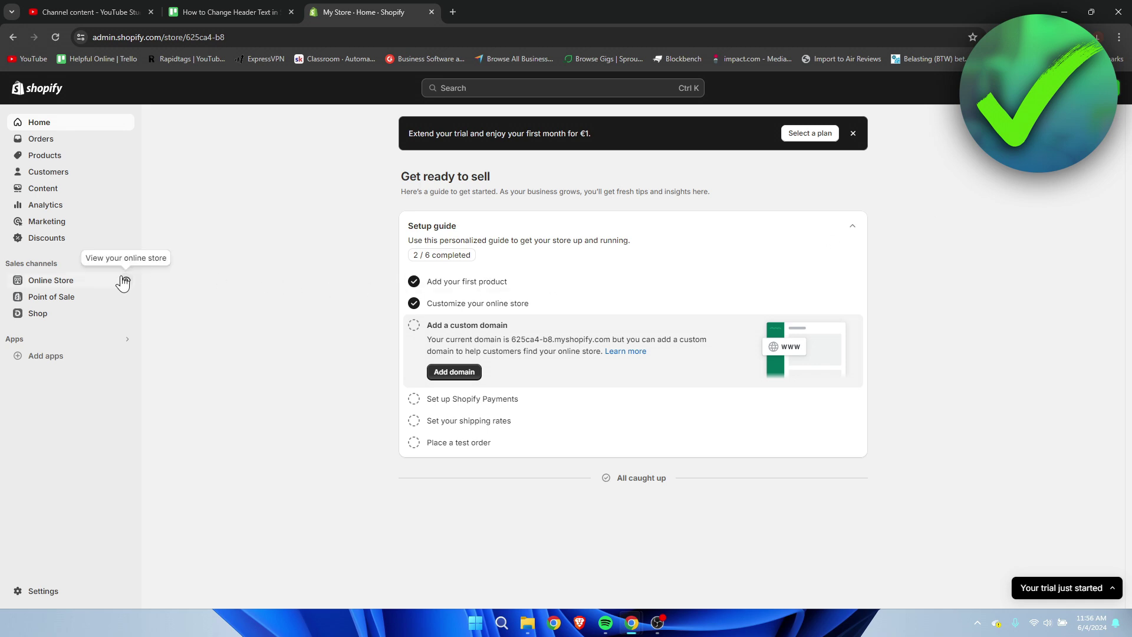
Open the live My Store storefront in a new tab from the Online Store eye icon.
left_click(126, 282)
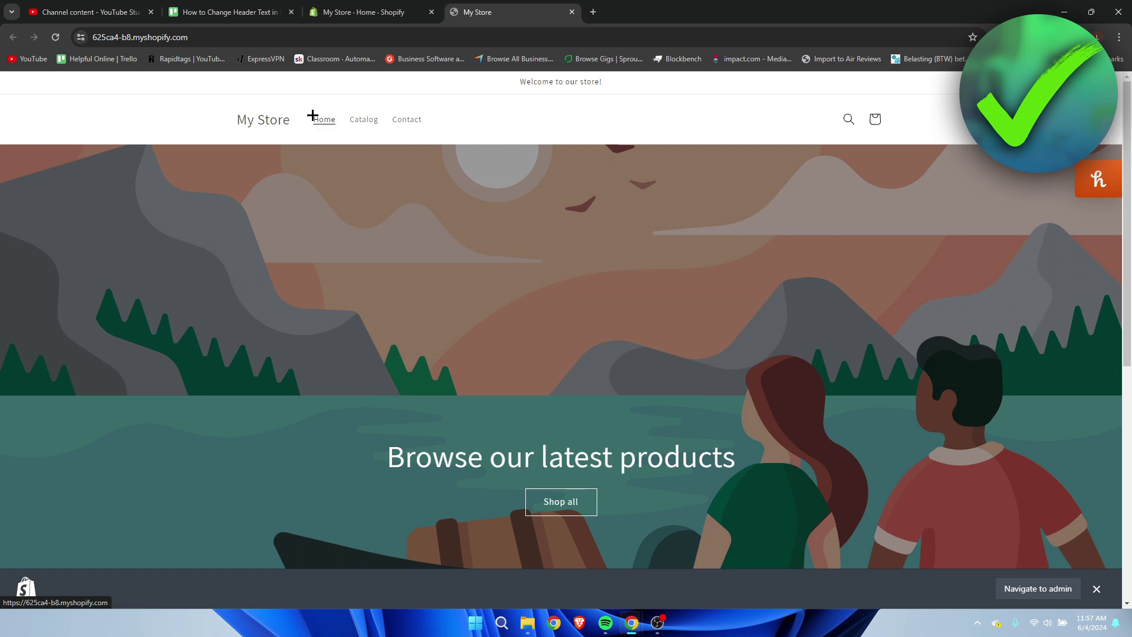
Review the My Store header and 'Welcome to our store!' announcement, then close the storefront tab.
left_click_drag(521, 81, 483, 91)
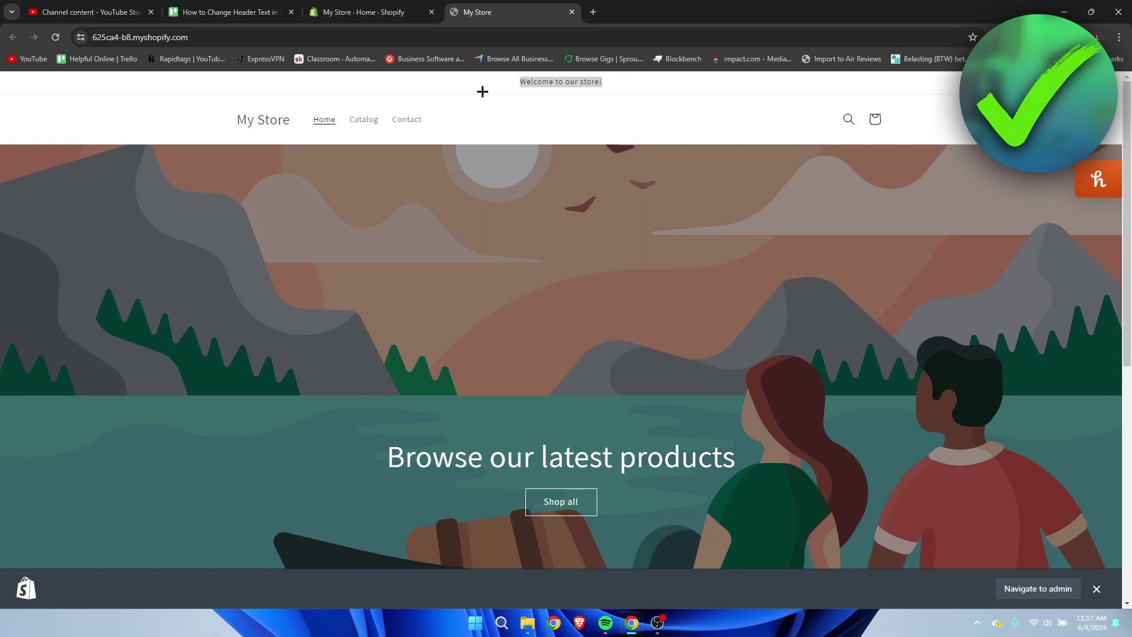
left_click(211, 198)
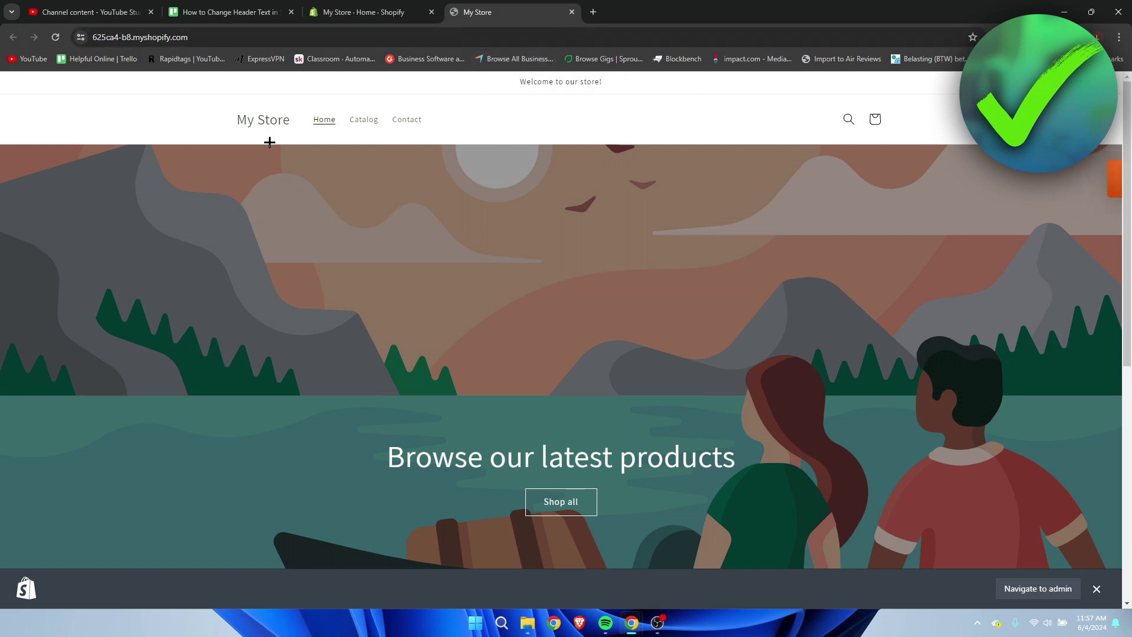
left_click_drag(222, 118, 301, 119)
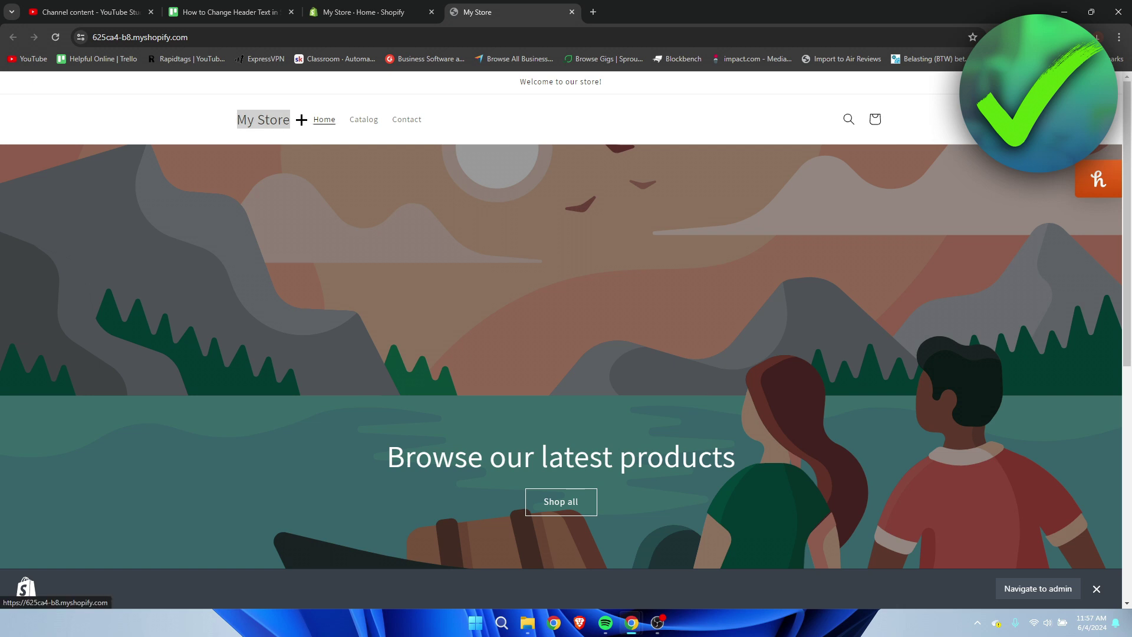
left_click(299, 120)
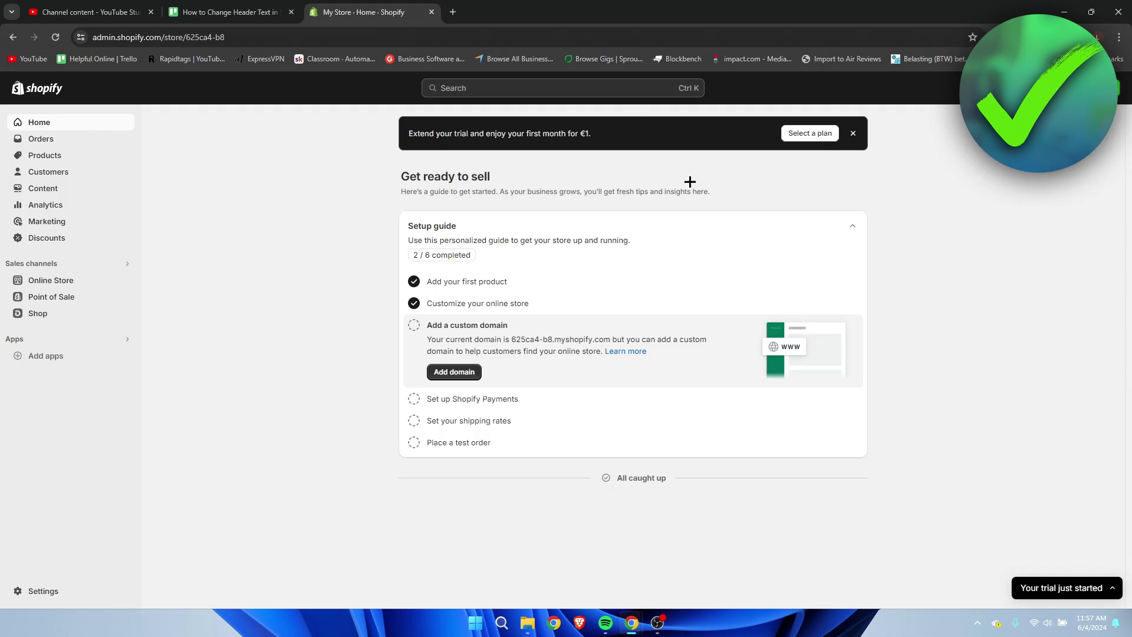
left_click(572, 11)
Change the store name in the Settings profile to 'Helpful Online Store' and save it.
left_click(75, 591)
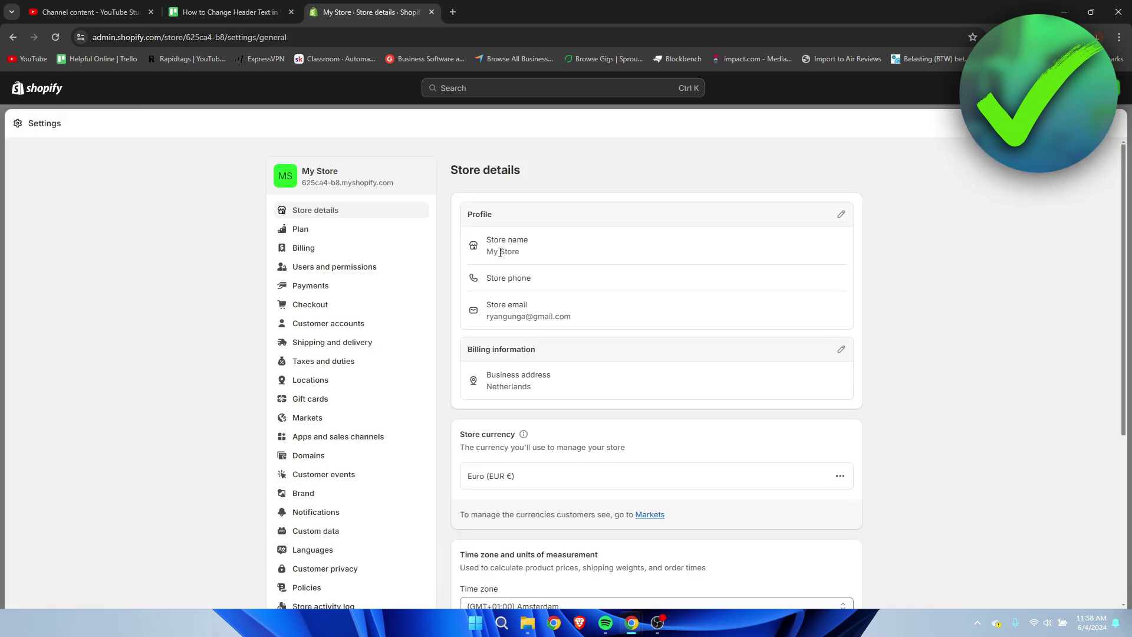
left_click_drag(490, 242, 556, 240)
left_click(556, 240)
left_click(842, 215)
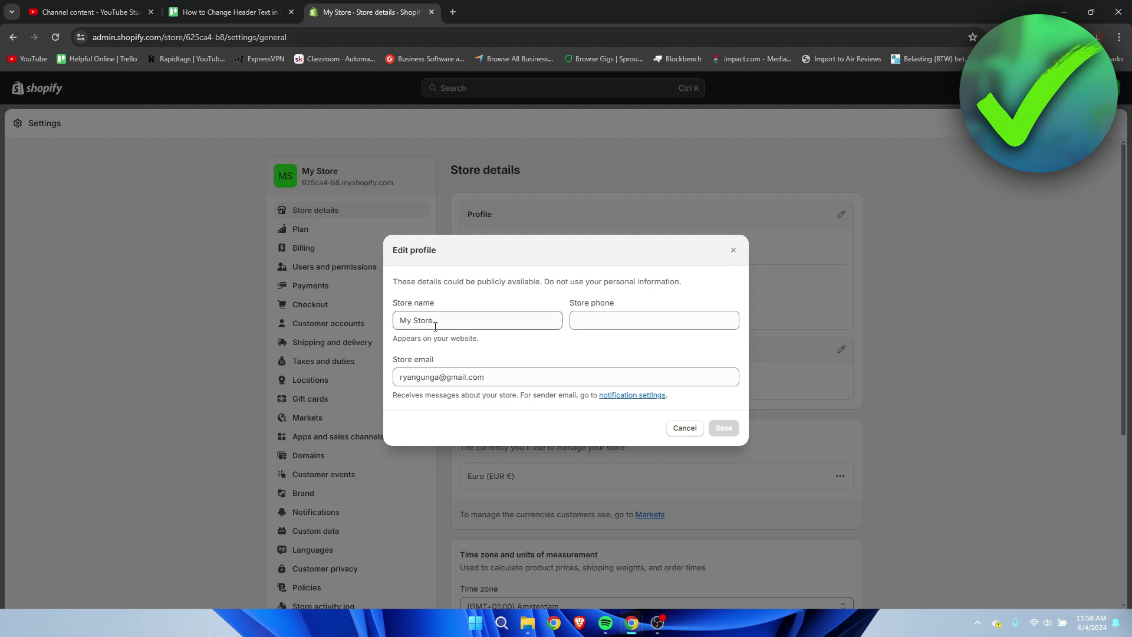
left_click_drag(508, 318, 366, 319)
type("Helpful Online S")
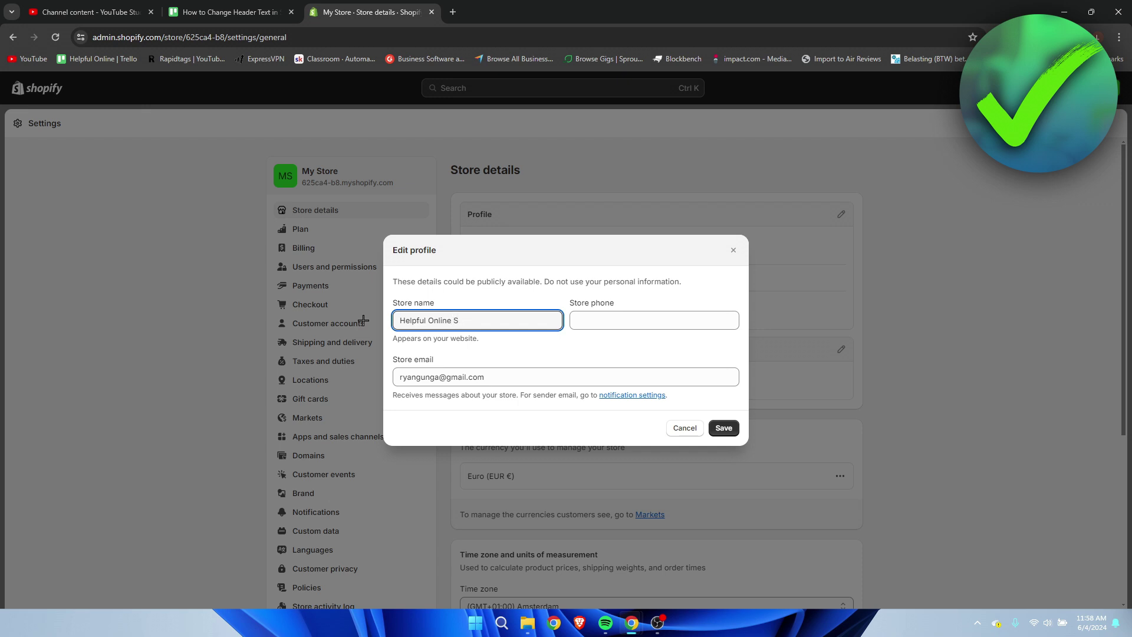
type("tore")
left_click(724, 428)
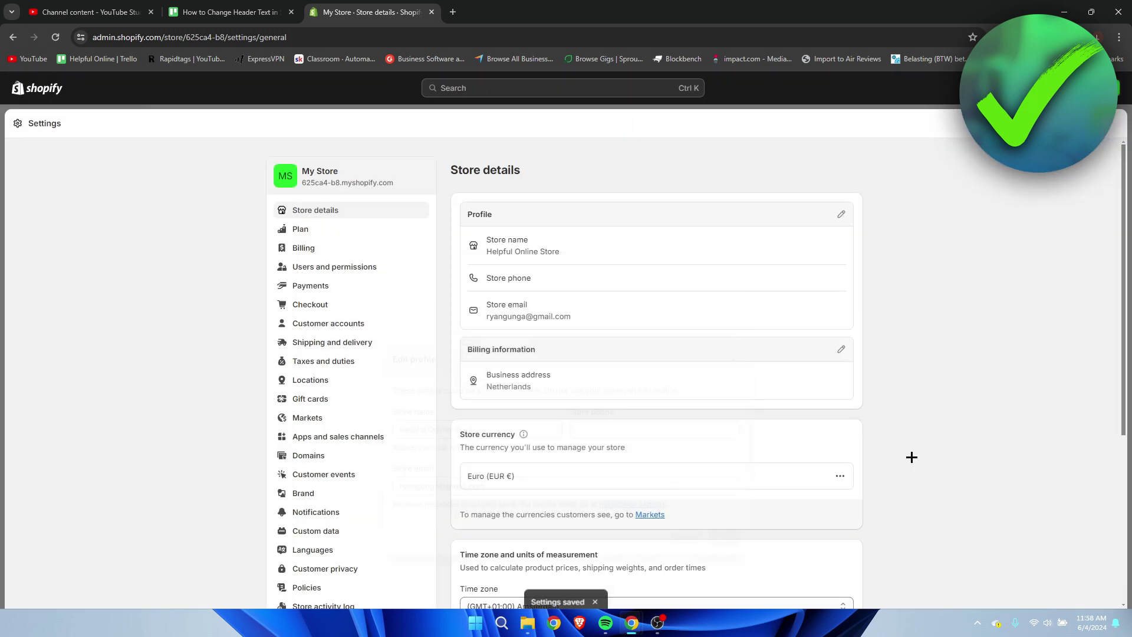
Reload the settings page and confirm the name shows as Helpful Online Store.
left_click_drag(583, 251, 461, 248)
left_click(53, 37)
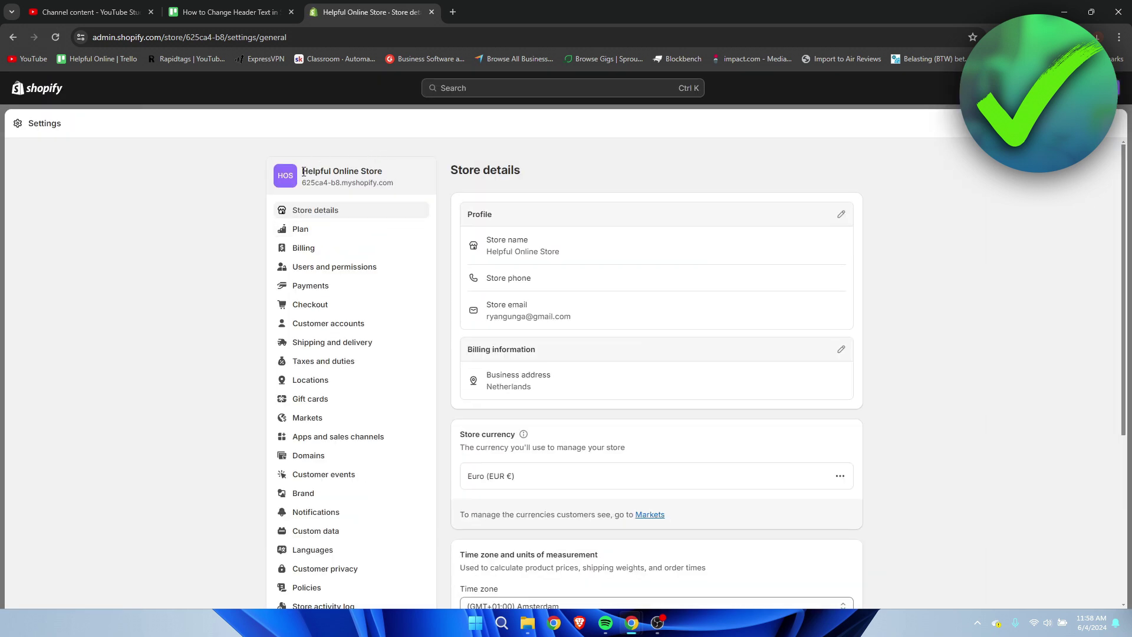
triple_click(306, 171)
left_click(306, 174)
Reopen the storefront and reload it to confirm the header reads 'Helpful Online Store'.
left_click(1113, 132)
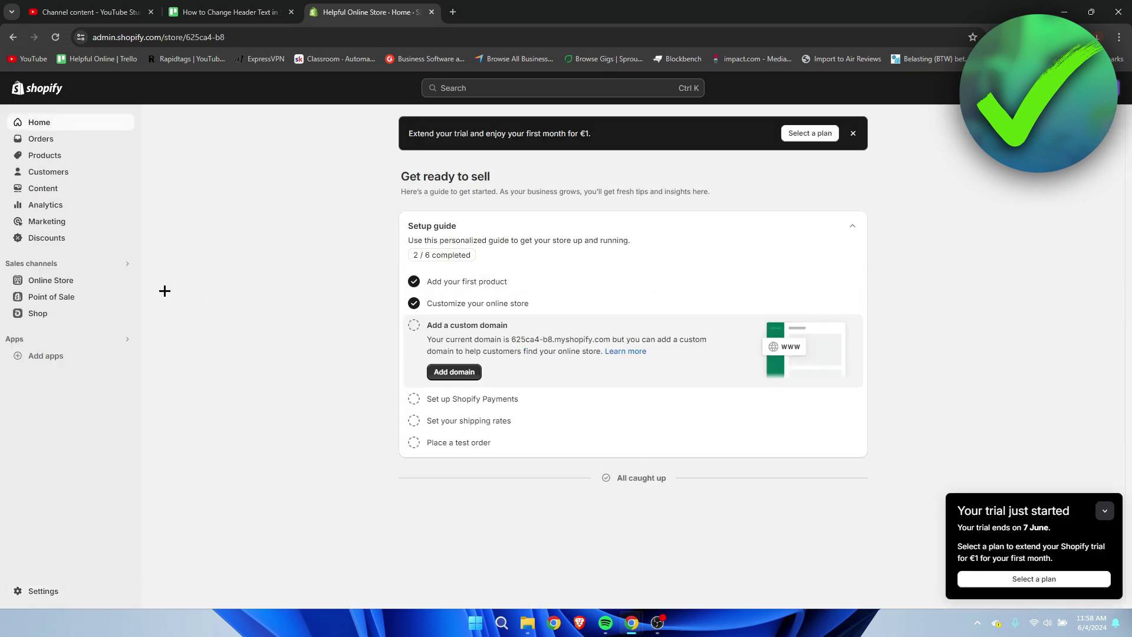
left_click(126, 282)
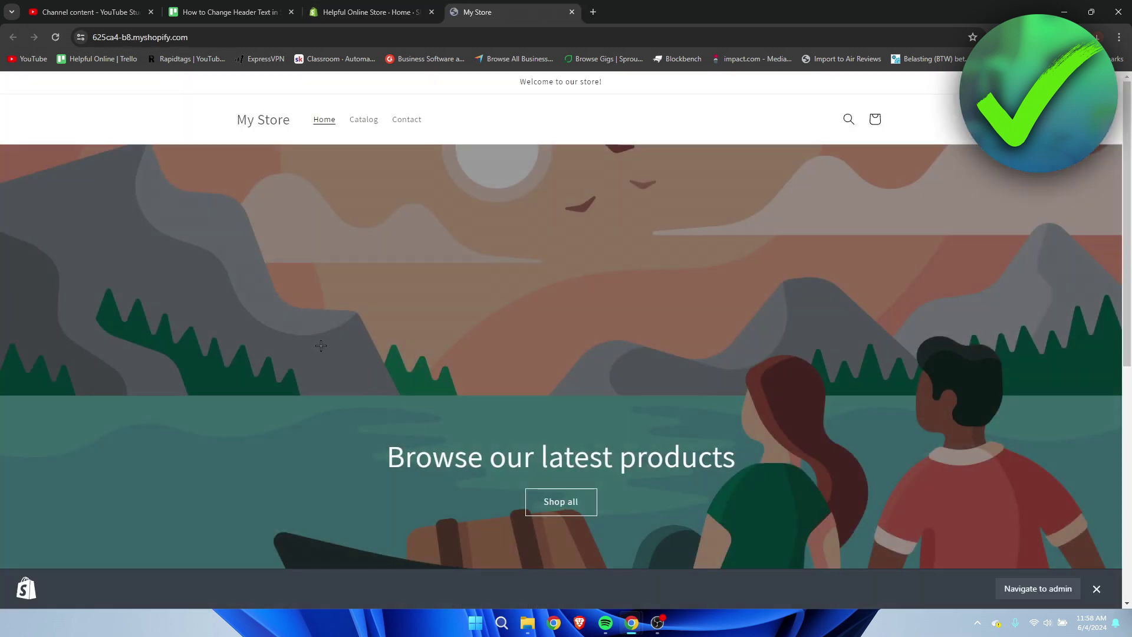
key("F5")
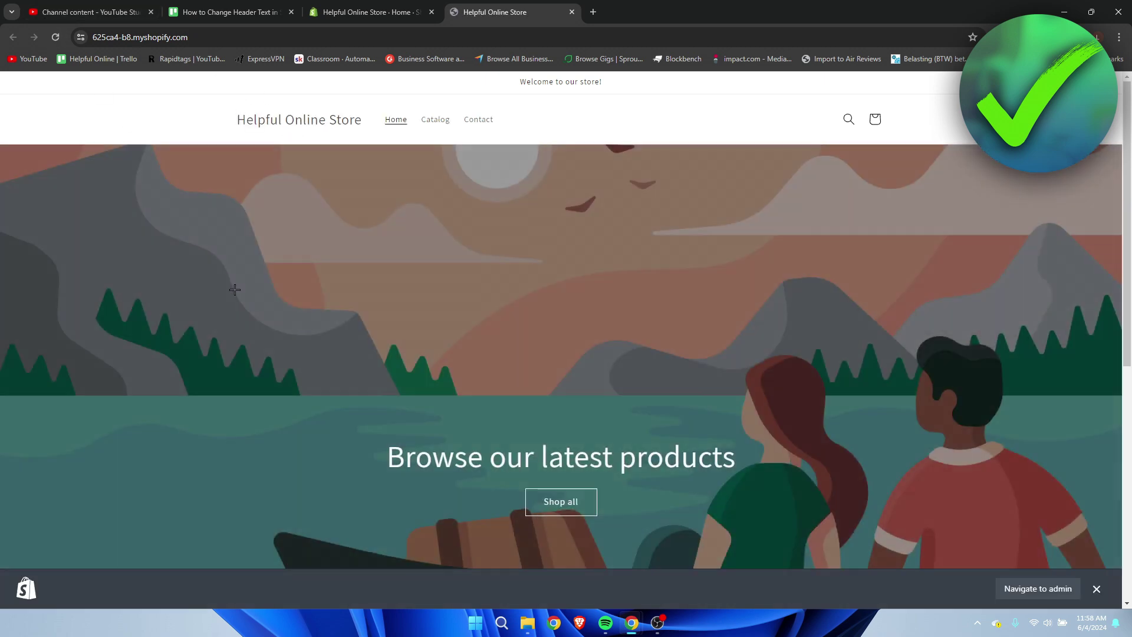
left_click_drag(232, 144, 358, 121)
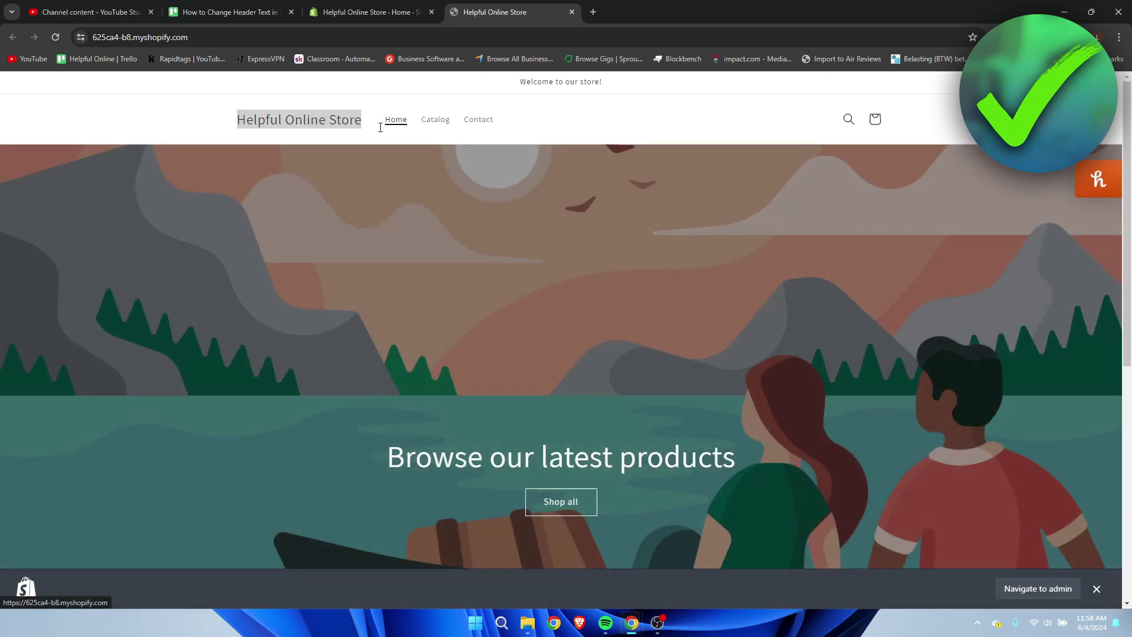
left_click(584, 134)
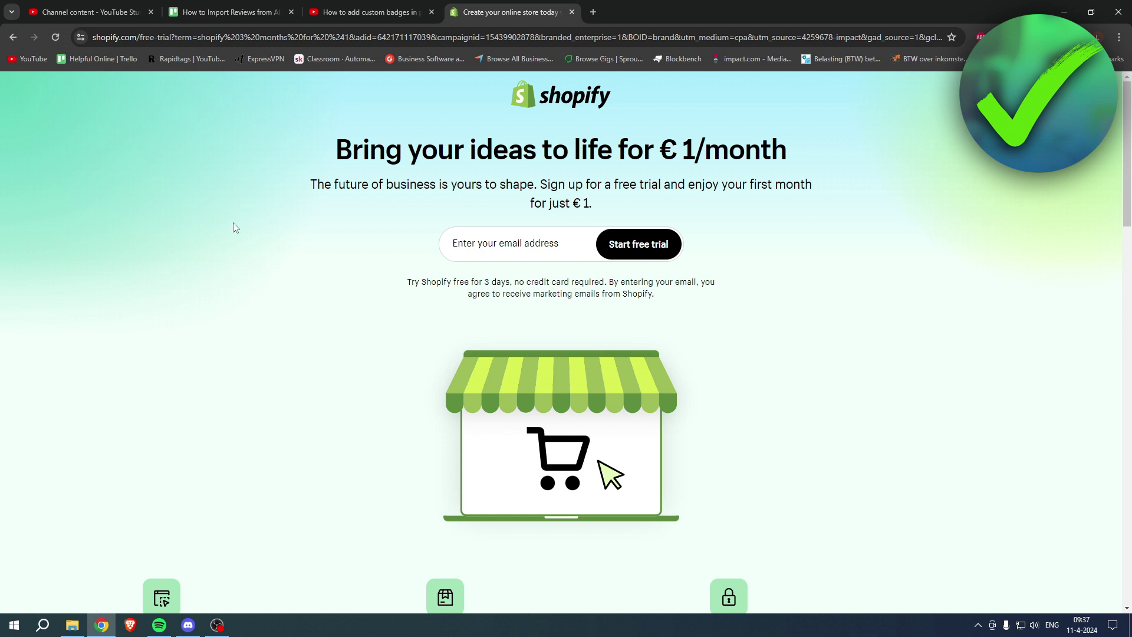
left_click_drag(337, 152, 785, 148)
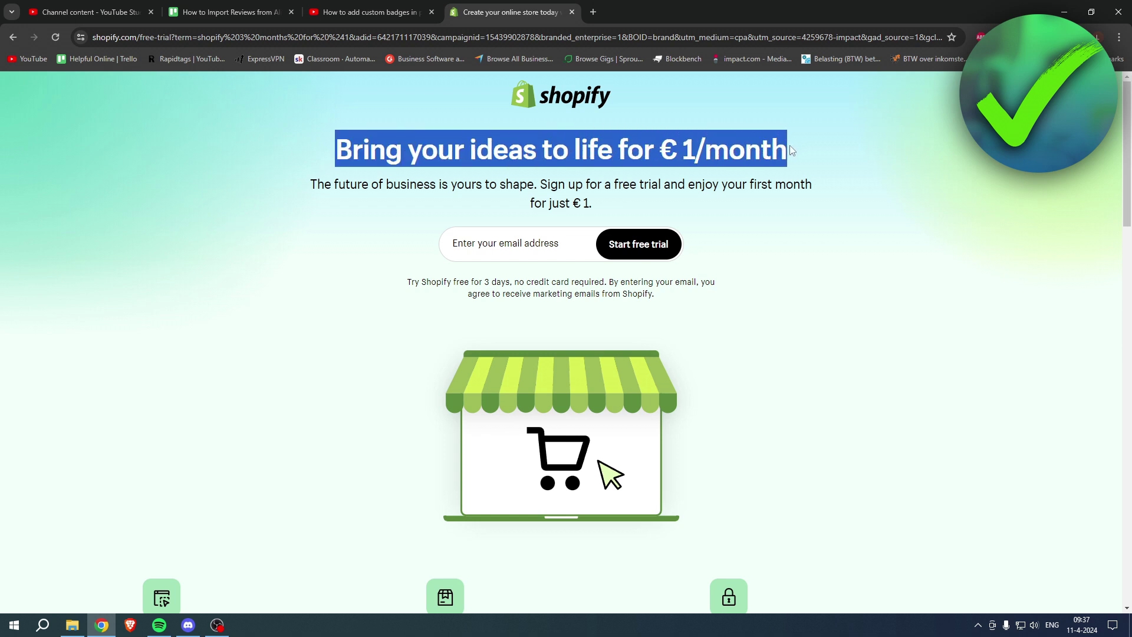
left_click(779, 153)
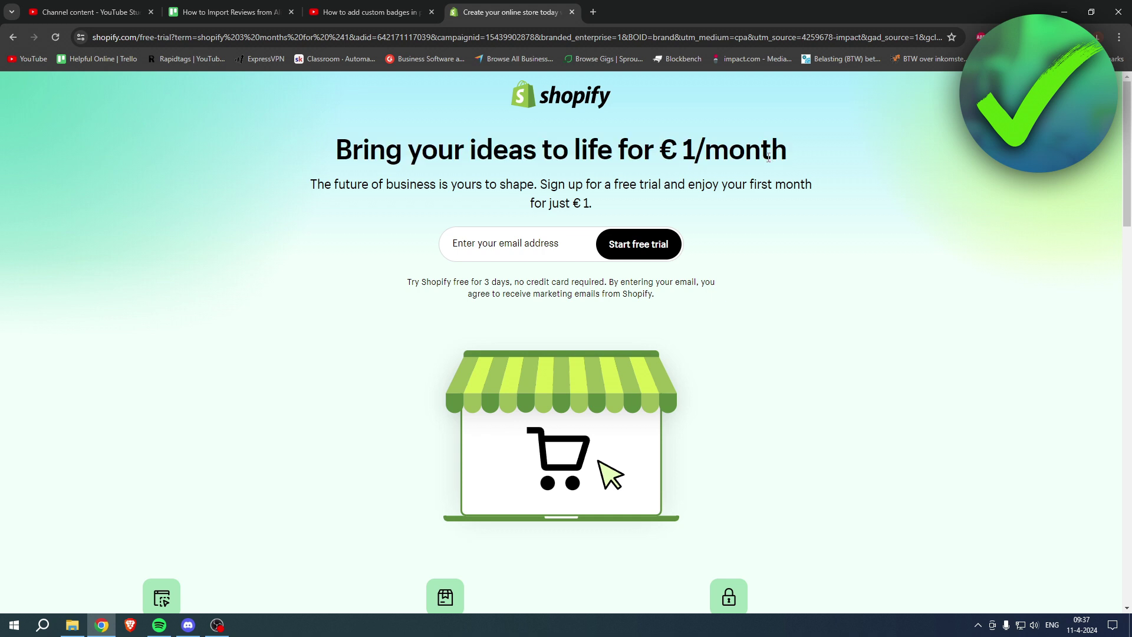
left_click_drag(550, 191, 796, 187)
left_click_drag(534, 204, 601, 207)
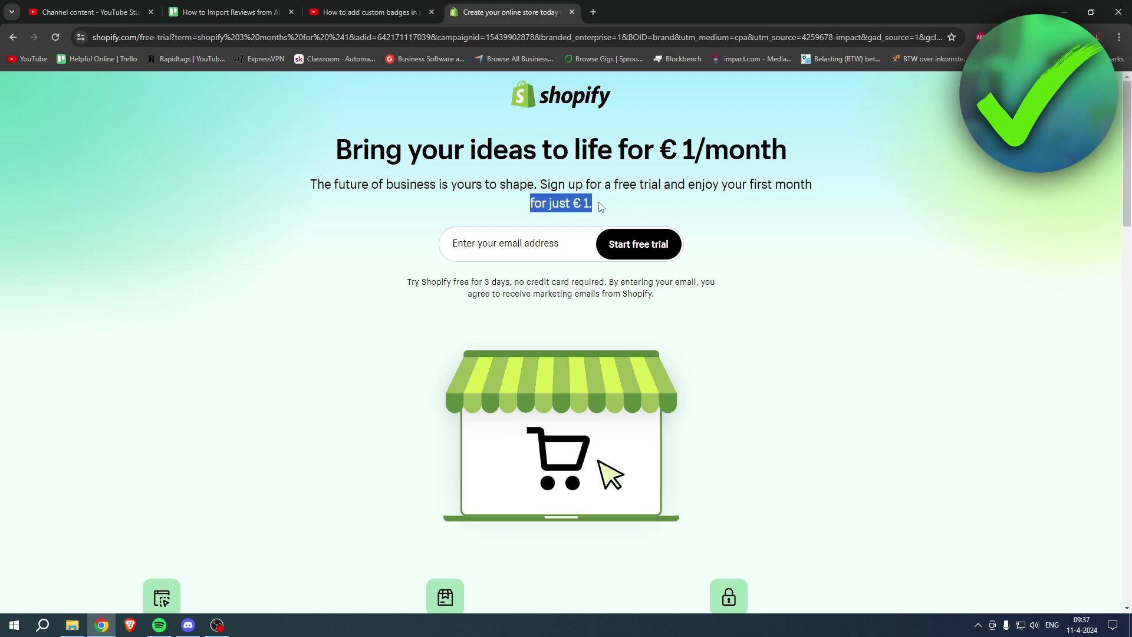
left_click(601, 206)
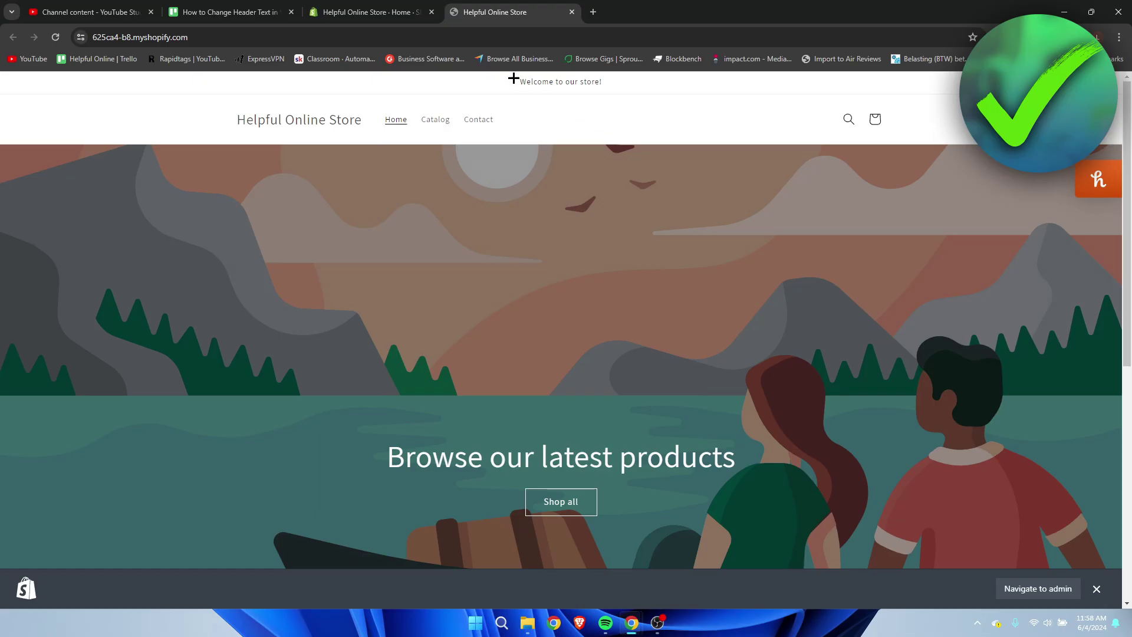
Close the storefront tab and open the Dawn theme in the theme editor.
left_click_drag(505, 79, 639, 81)
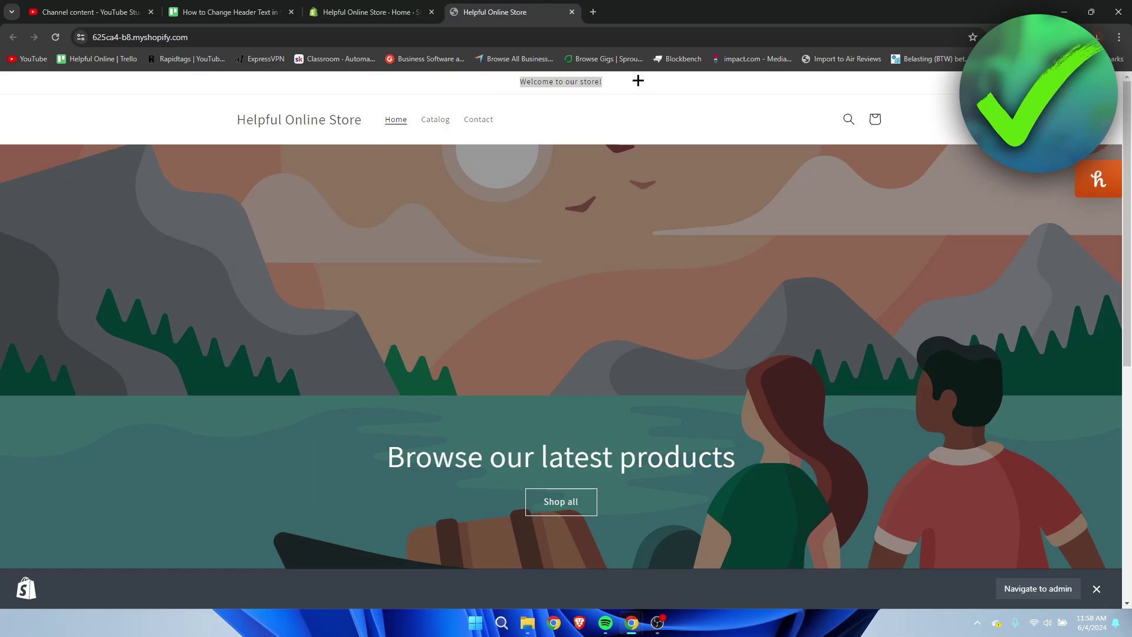
left_click(494, 84)
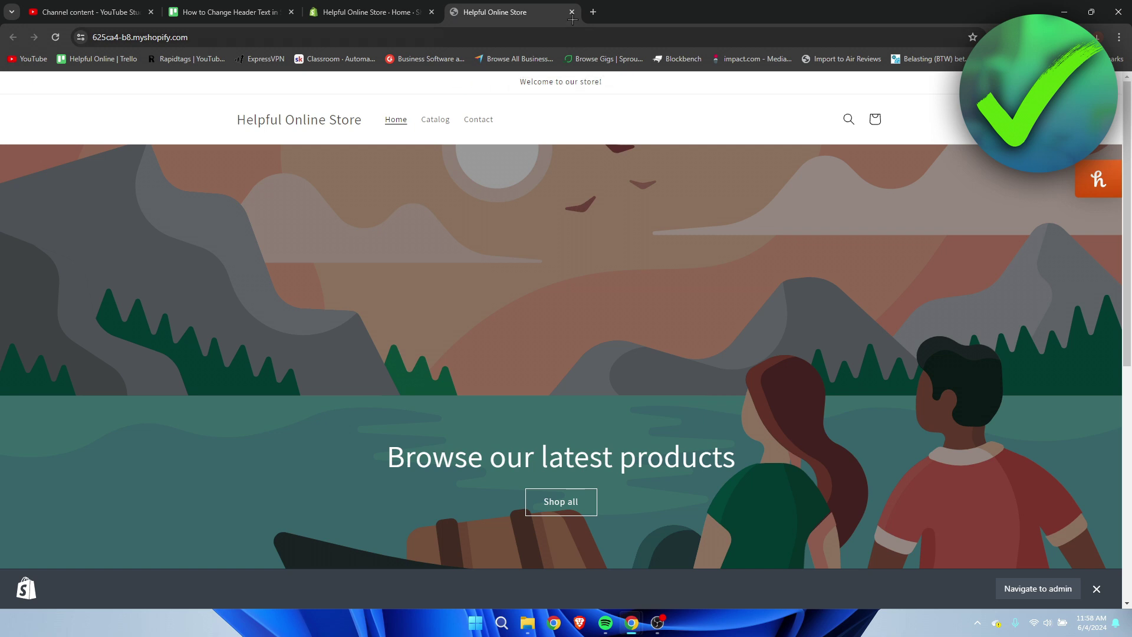
left_click(571, 12)
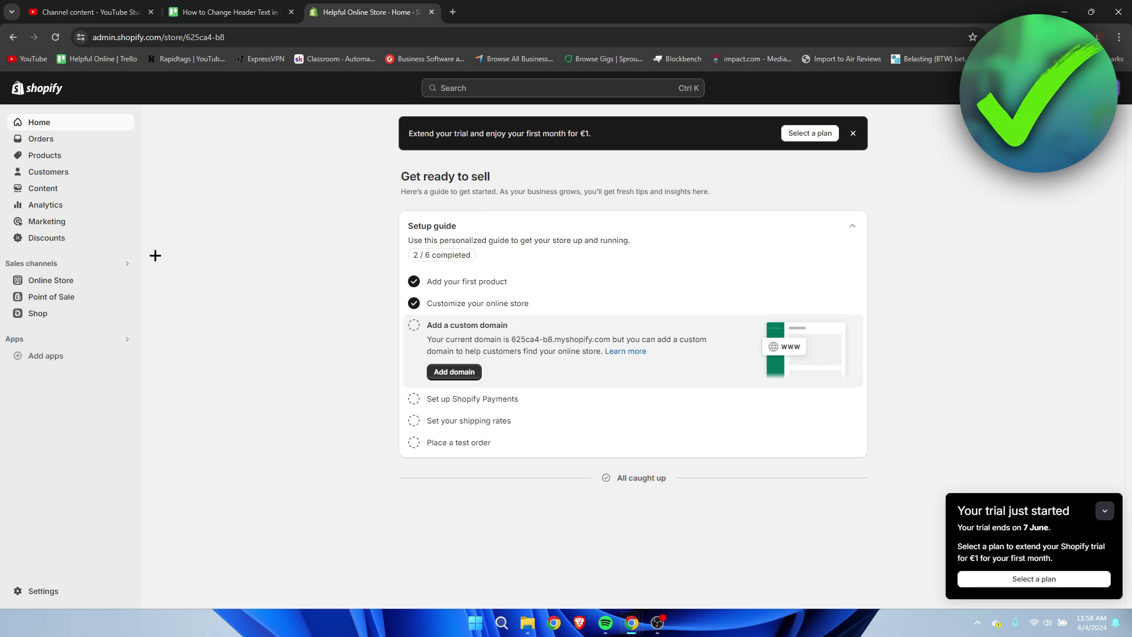
left_click(49, 280)
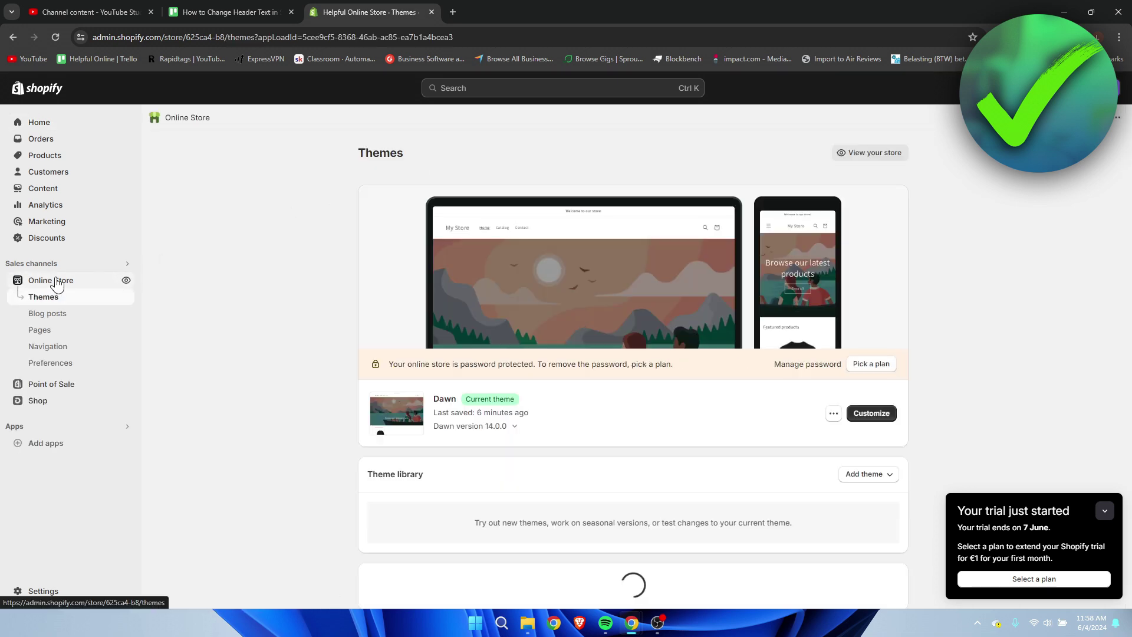
left_click(873, 414)
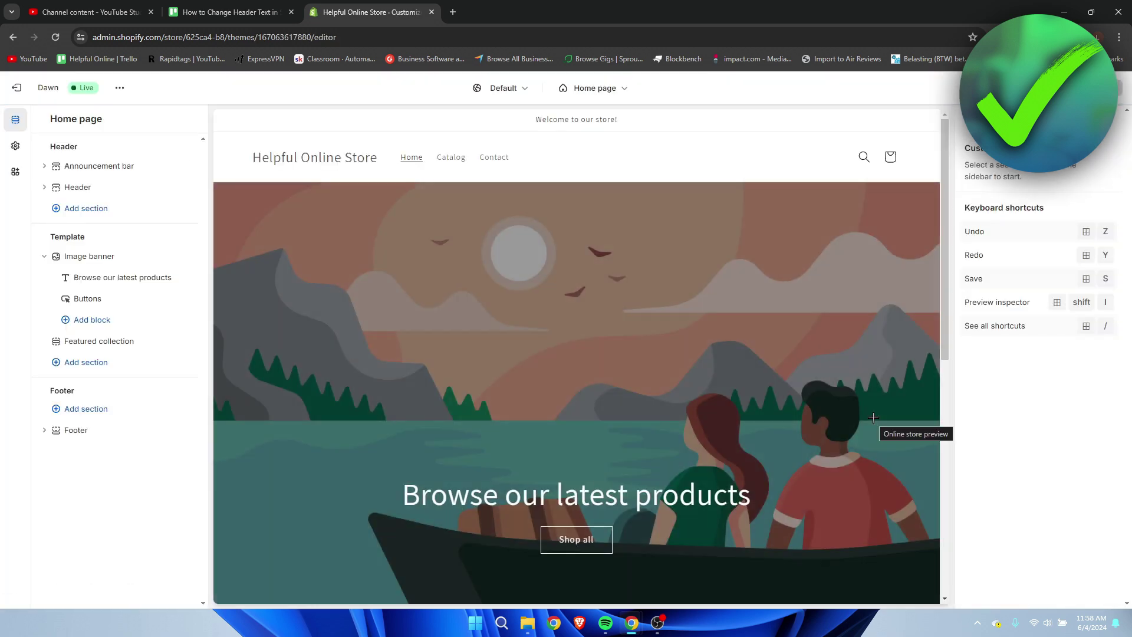
Select the 'Welcome to our store!' announcement block and browse link pages, leaving the link empty.
left_click(97, 167)
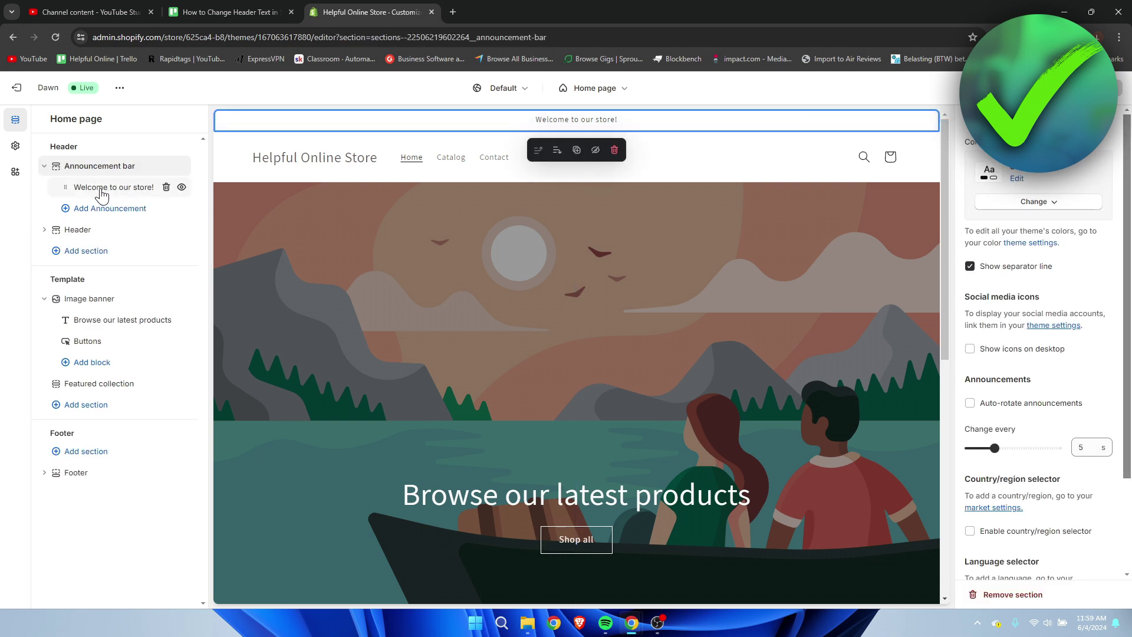
left_click(111, 187)
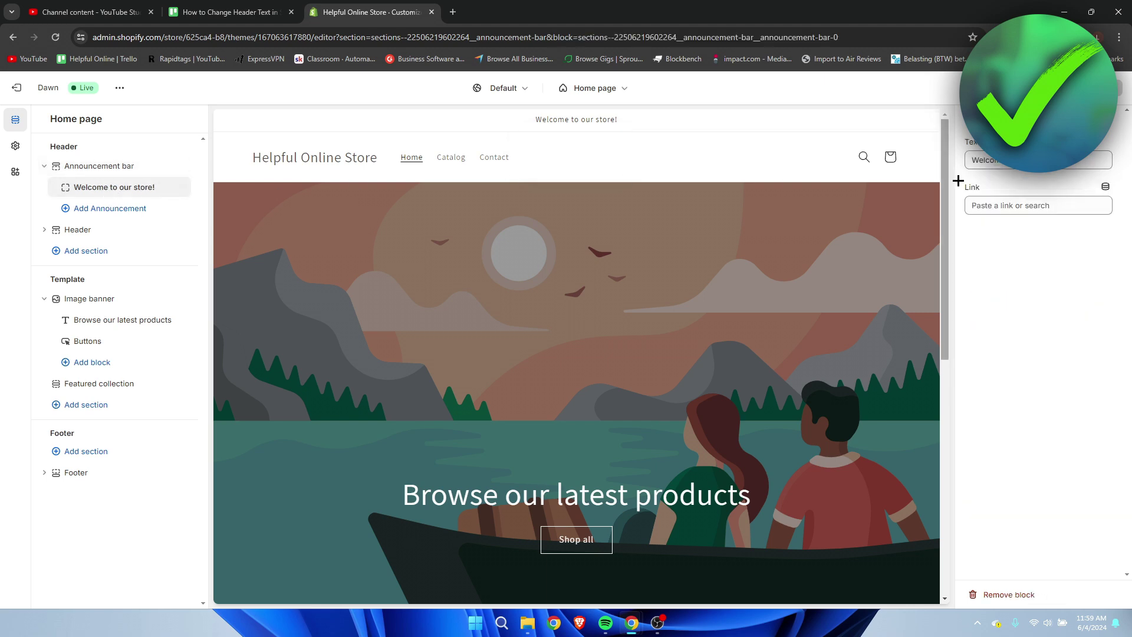
left_click_drag(1082, 163, 953, 159)
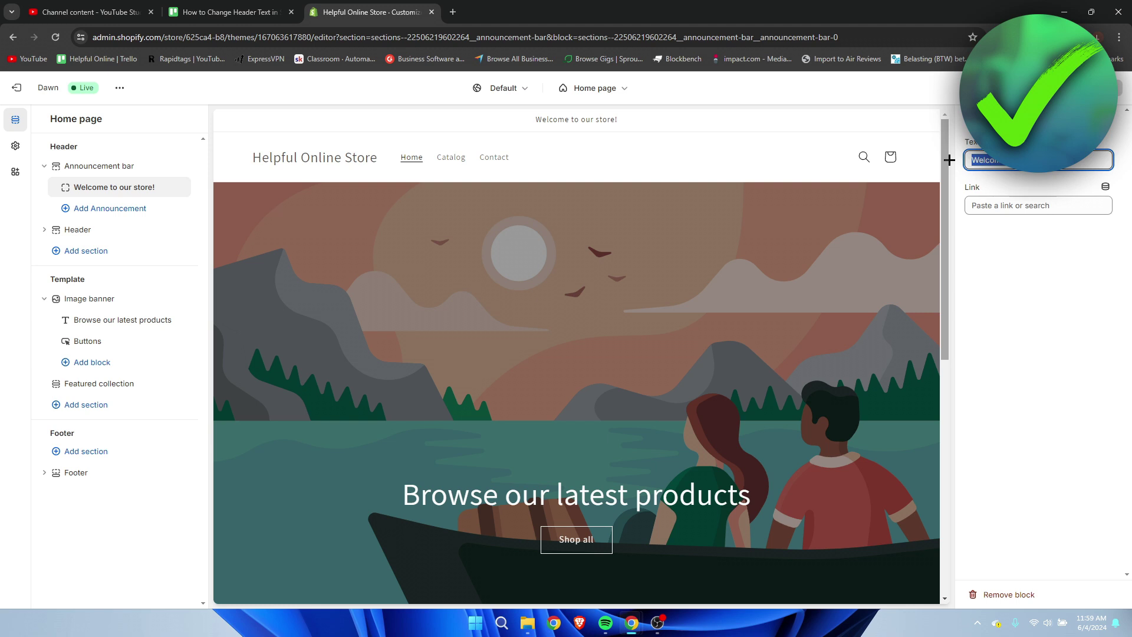
left_click(1014, 254)
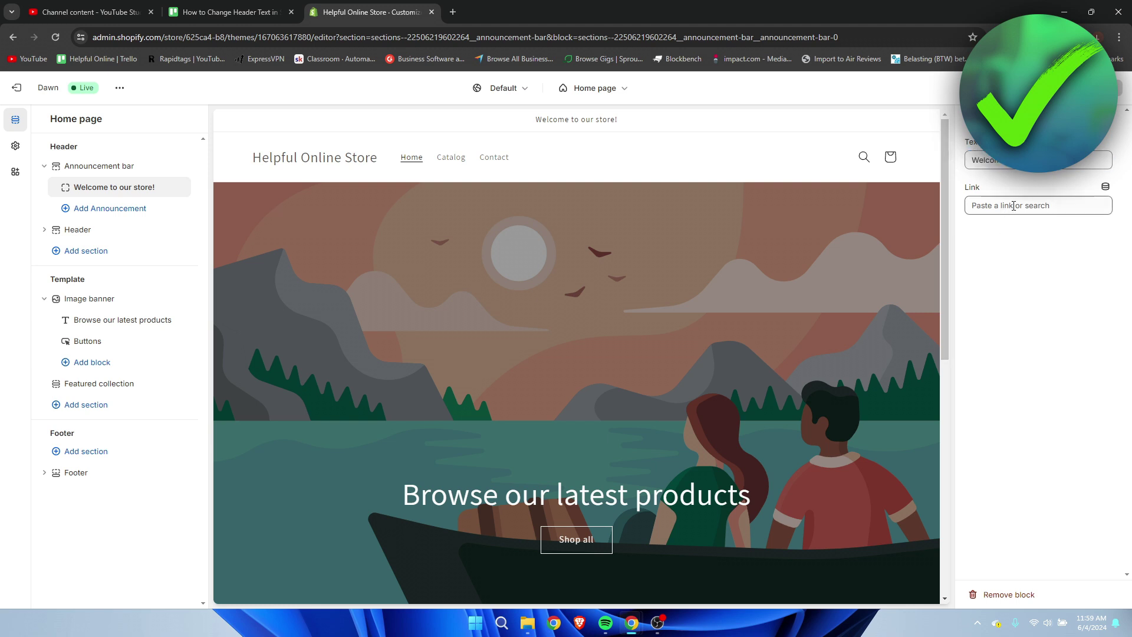
left_click(1015, 205)
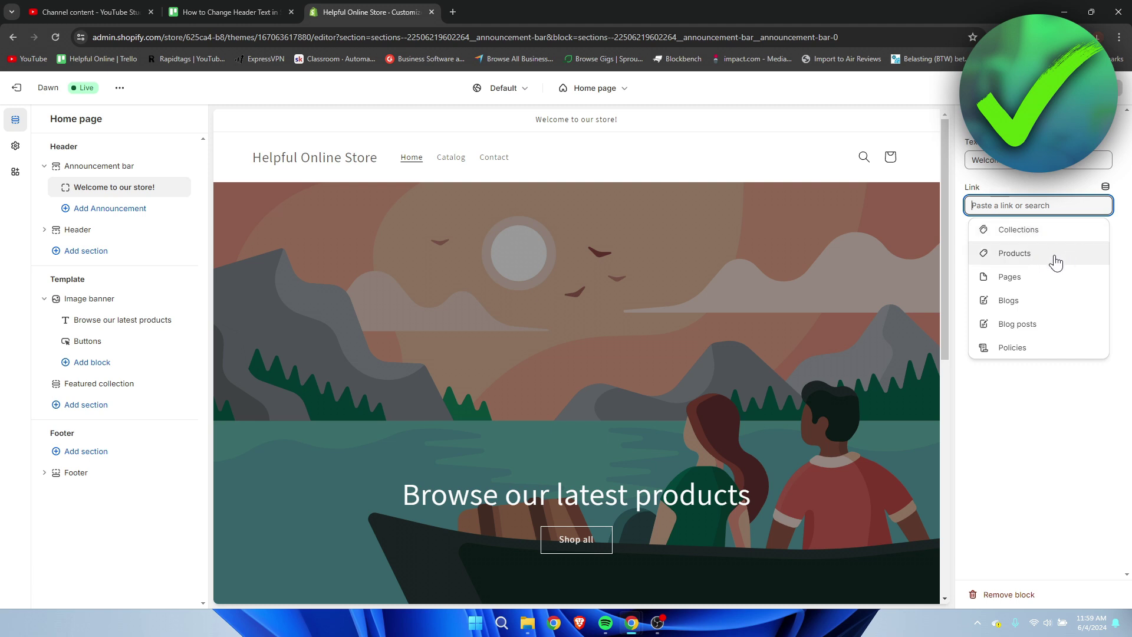
left_click(1057, 280)
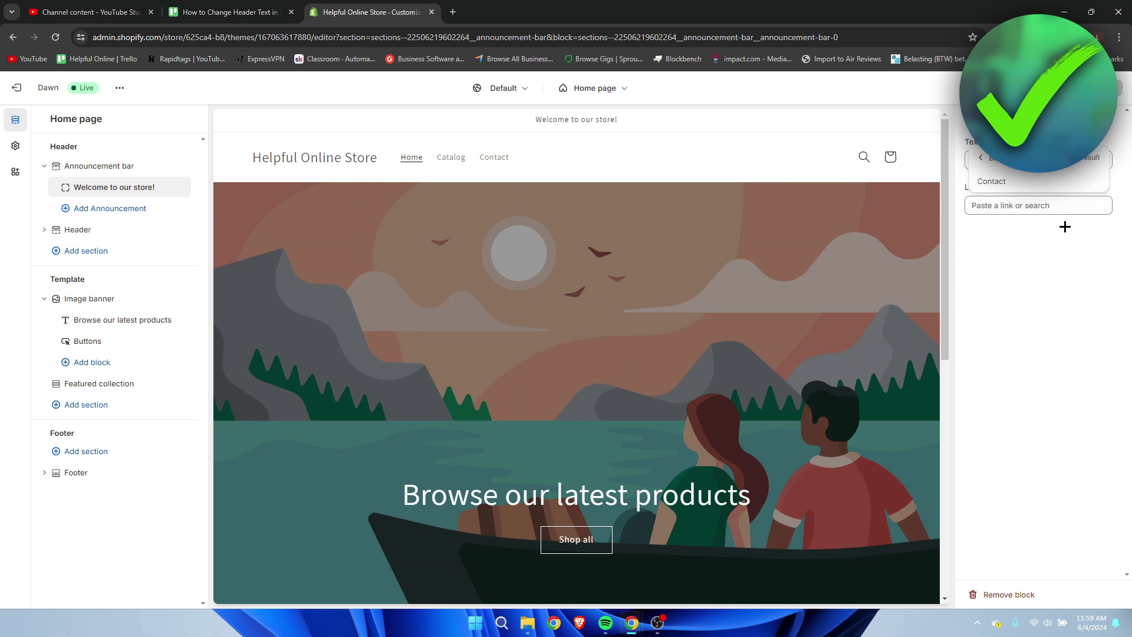
key("Escape")
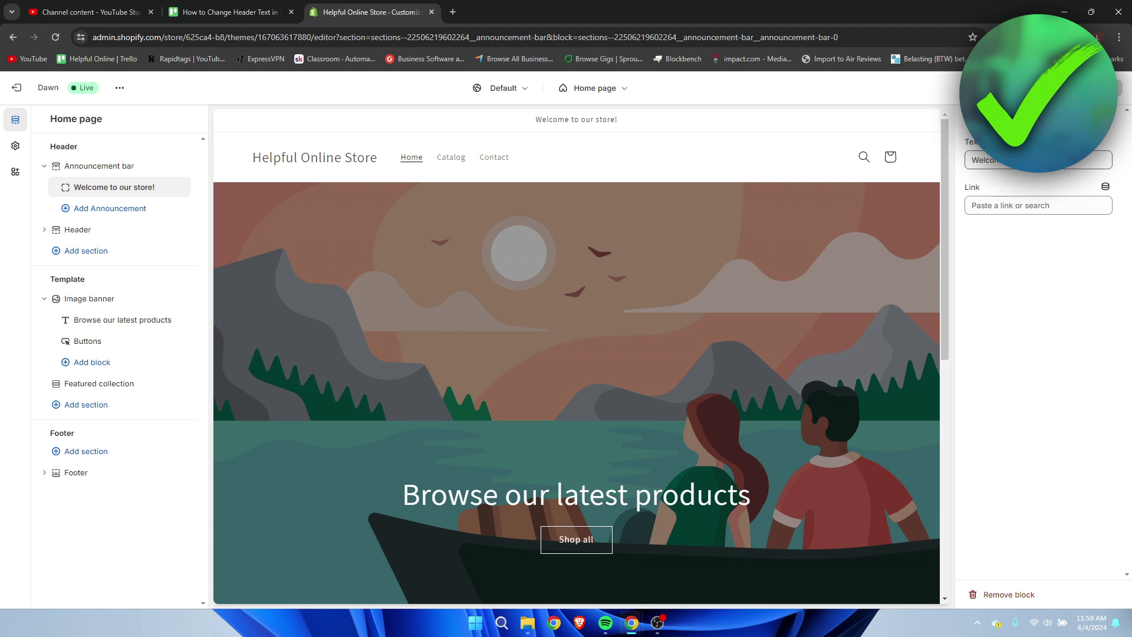
Replace the announcement text with 'Subscribe to our news letter!' and save the theme with Ctrl+S.
key("shift+Tab")
type("S")
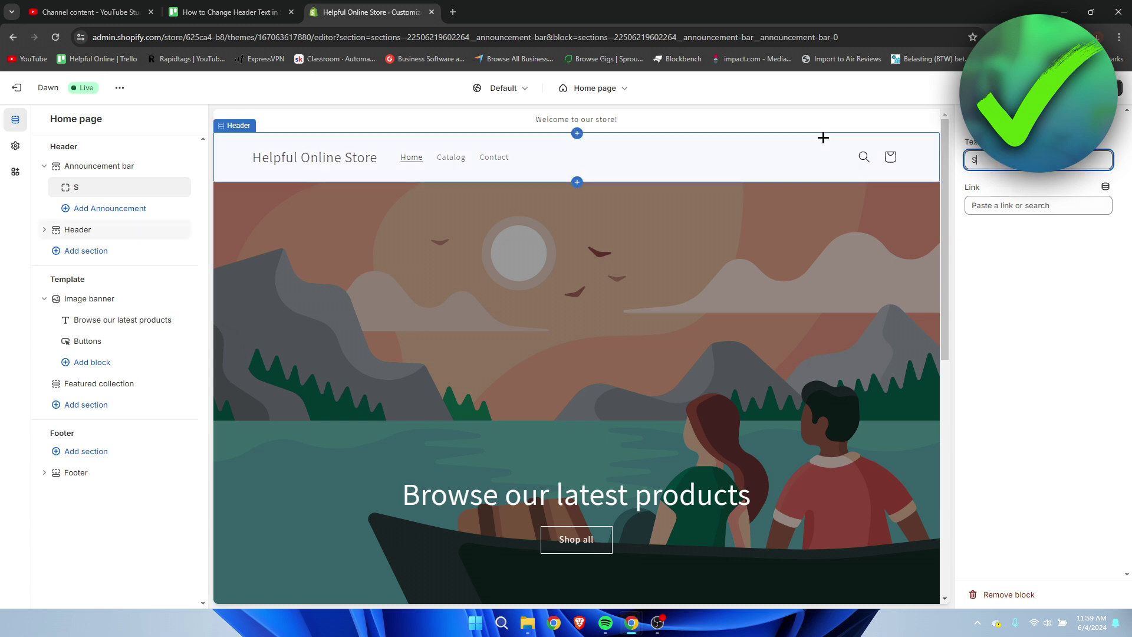
type("ubscribe to our news l")
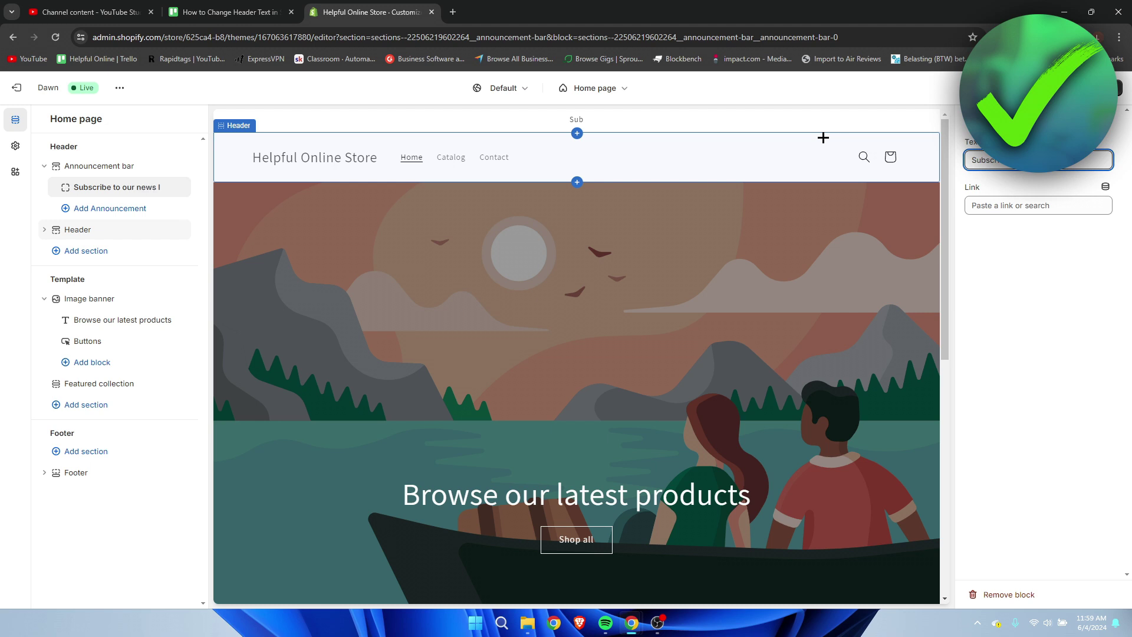
type("etter@")
key("BackSpace")
type("!")
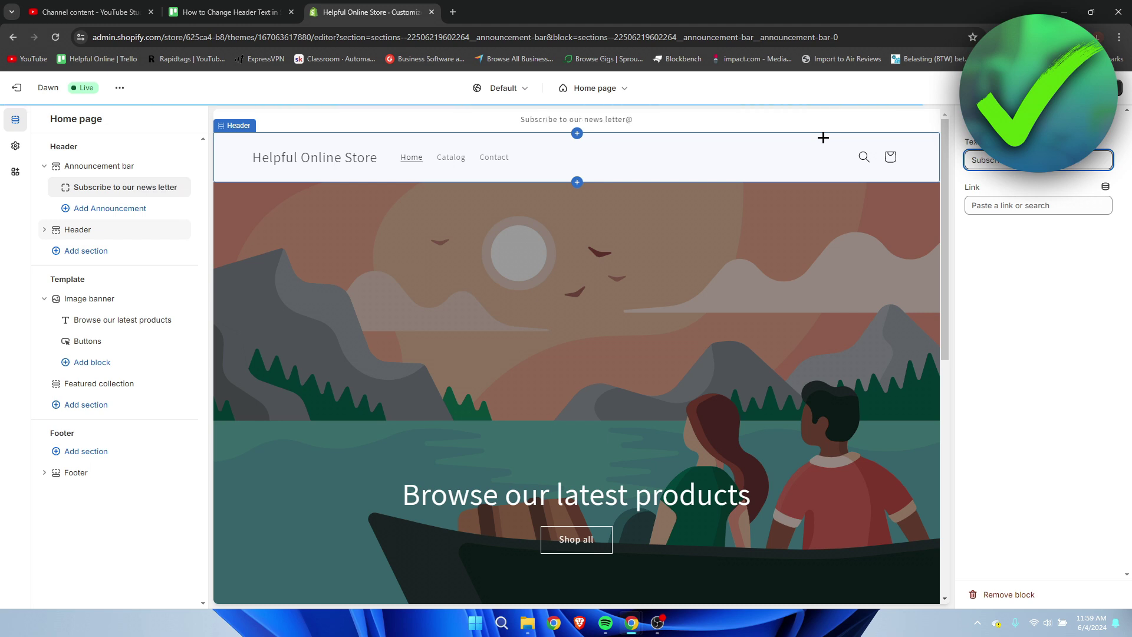
left_click(1026, 223)
left_click(1035, 205)
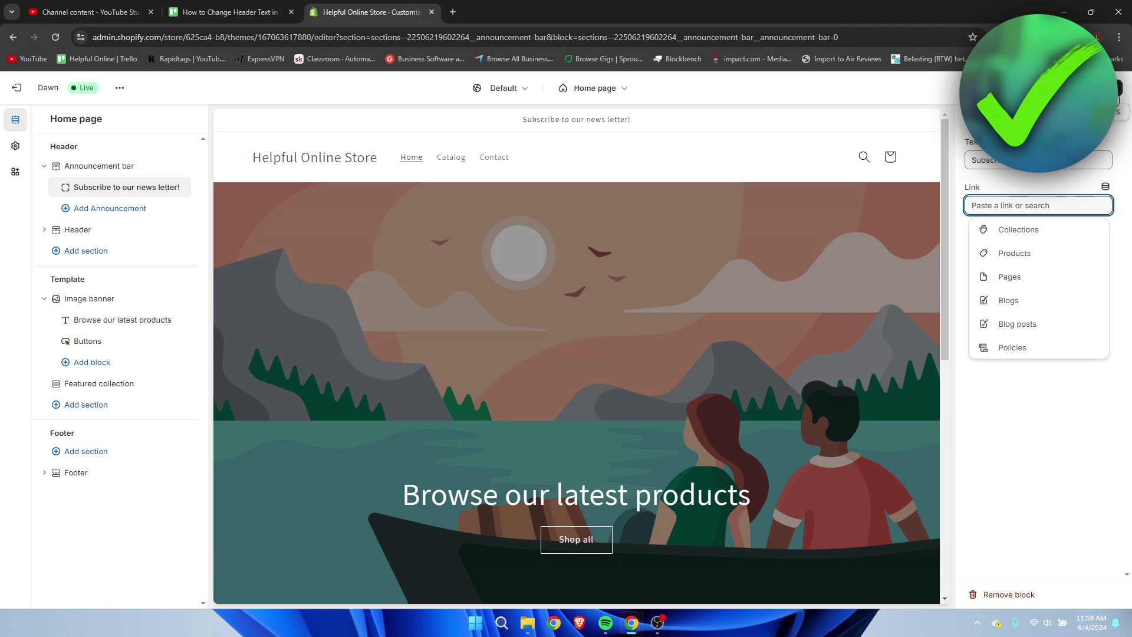
key("ctrl+s")
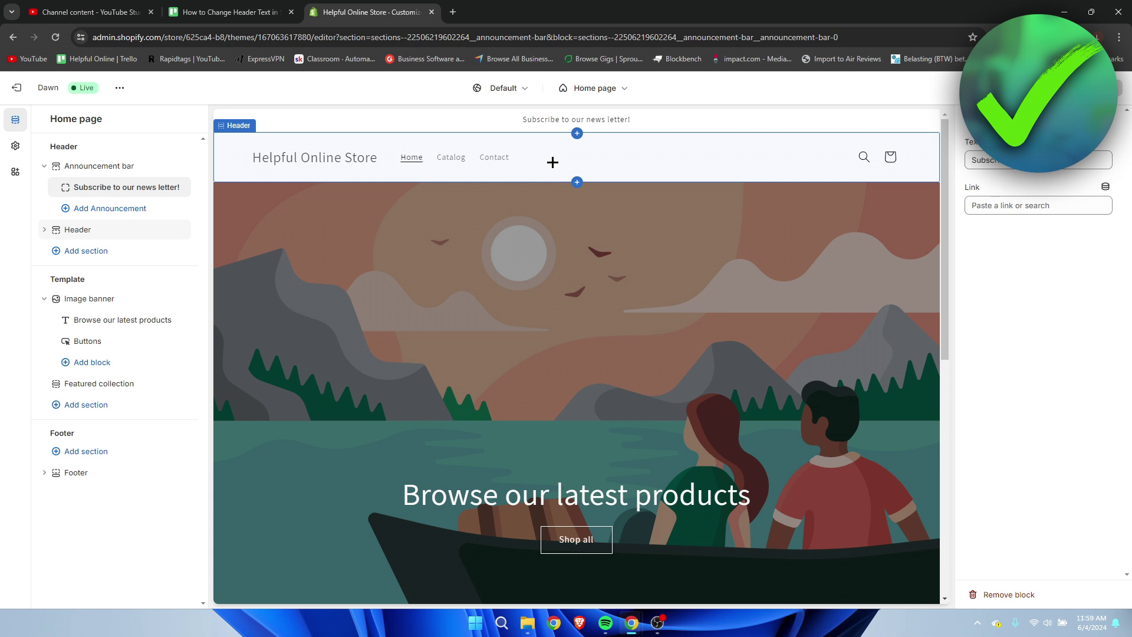
Exit the theme editor and open the Main menu under Navigation, reviewing Home, Catalog and Contact.
left_click(17, 87)
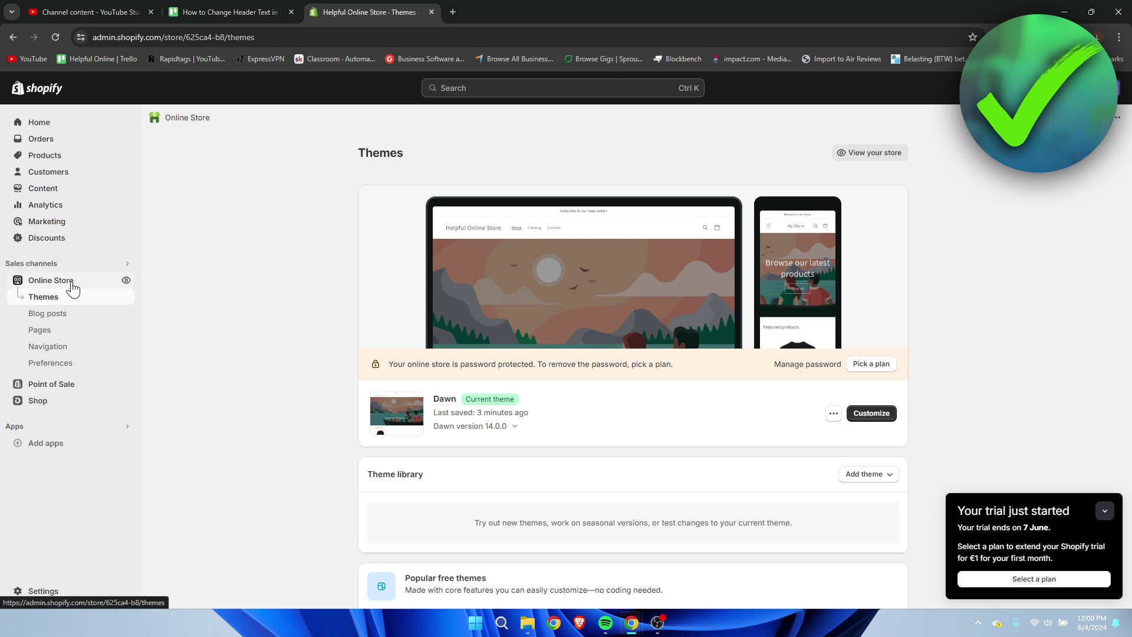
left_click(50, 350)
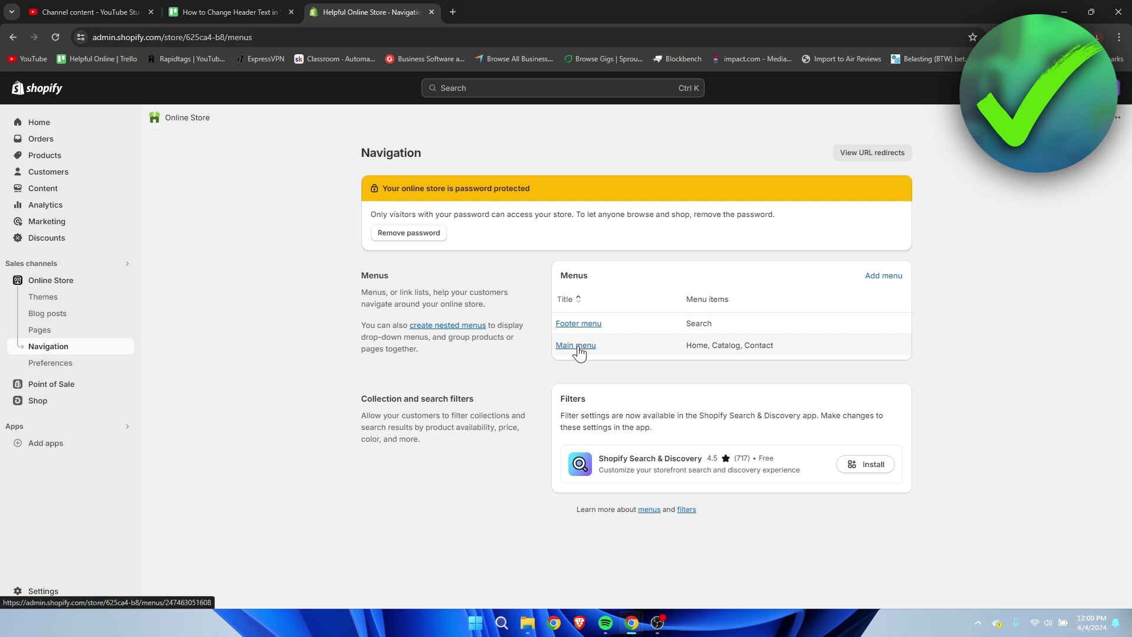
left_click(577, 347)
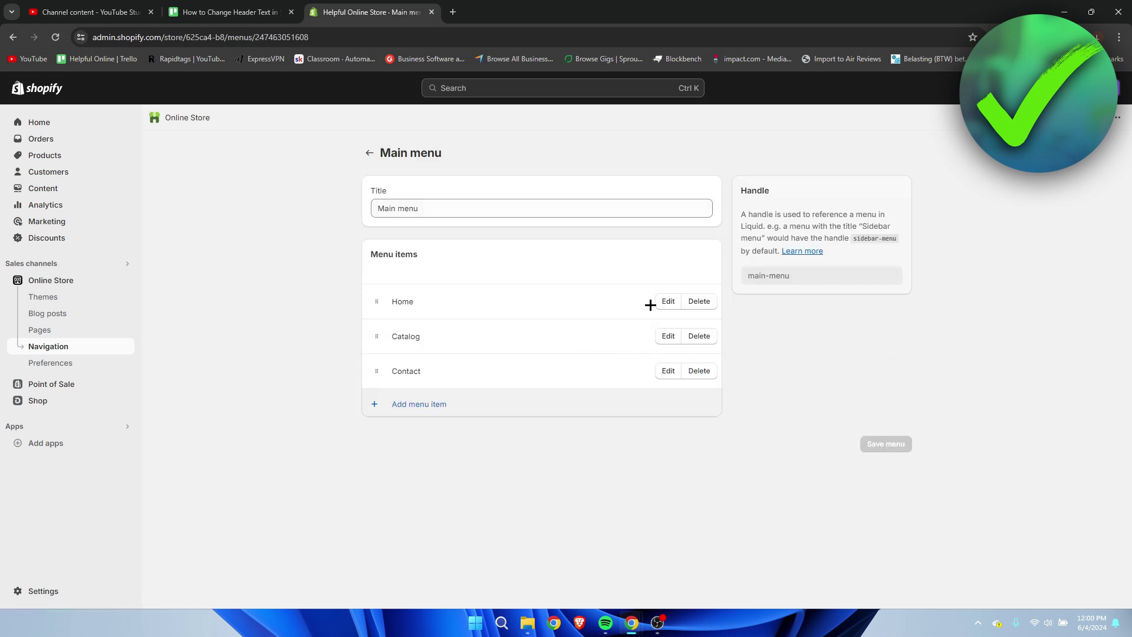
left_click_drag(419, 302, 374, 299)
left_click_drag(430, 332, 386, 339)
left_click_drag(432, 373, 335, 372)
left_click(271, 366)
left_click(425, 407)
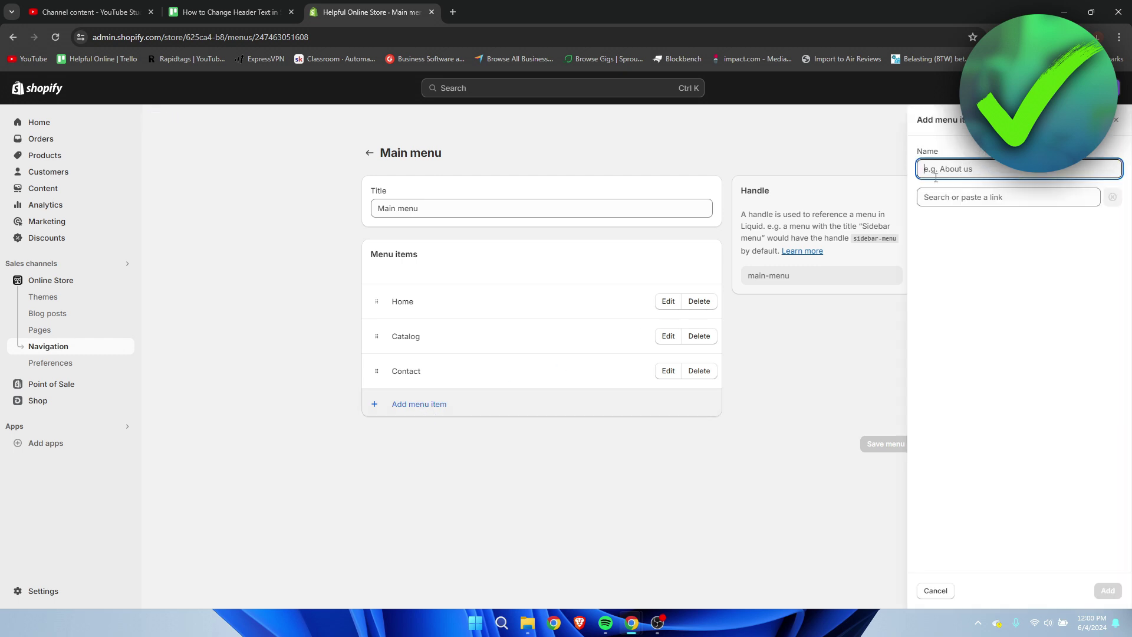
Add an 'About Us' menu item linked to the Contact page and save the Main menu.
type("About Us")
left_click(972, 196)
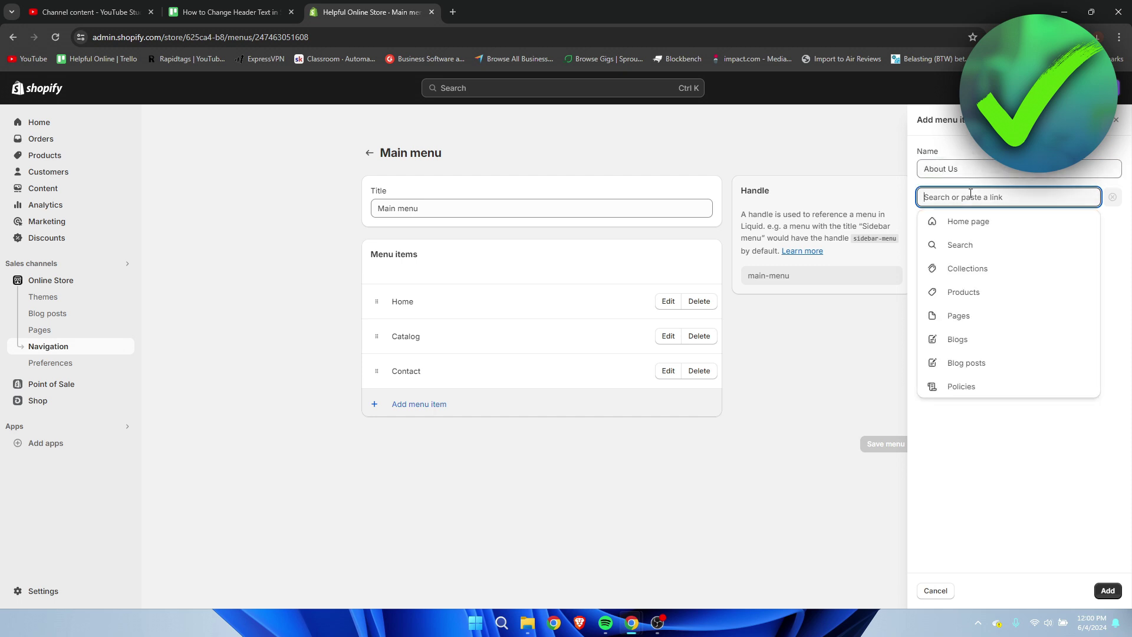
left_click(977, 319)
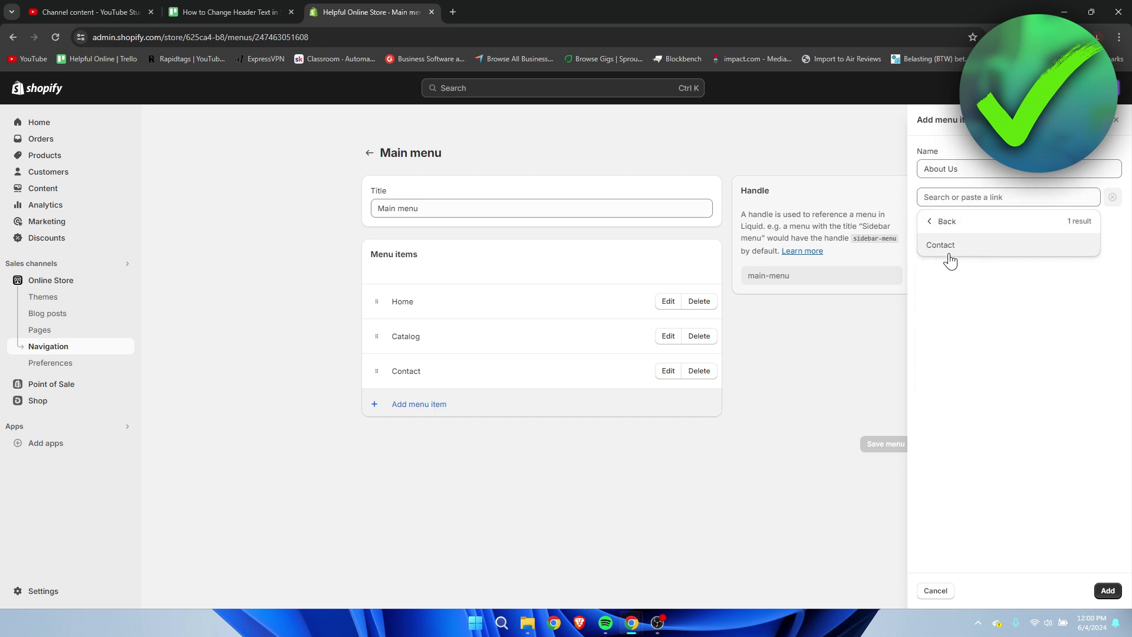
left_click(950, 253)
left_click(1107, 590)
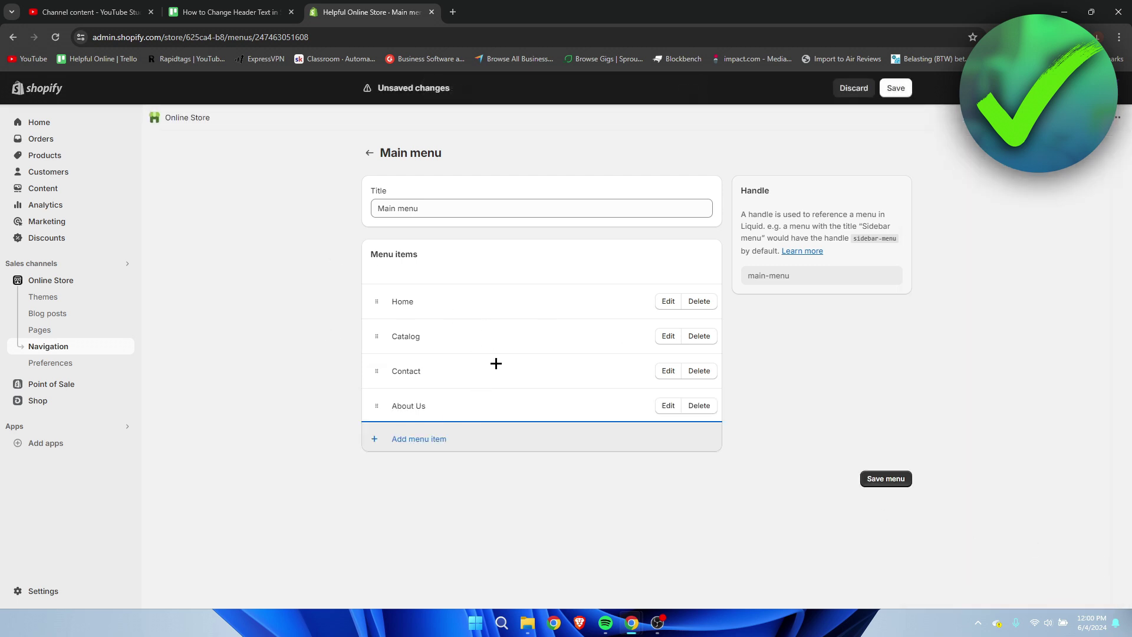
left_click(887, 479)
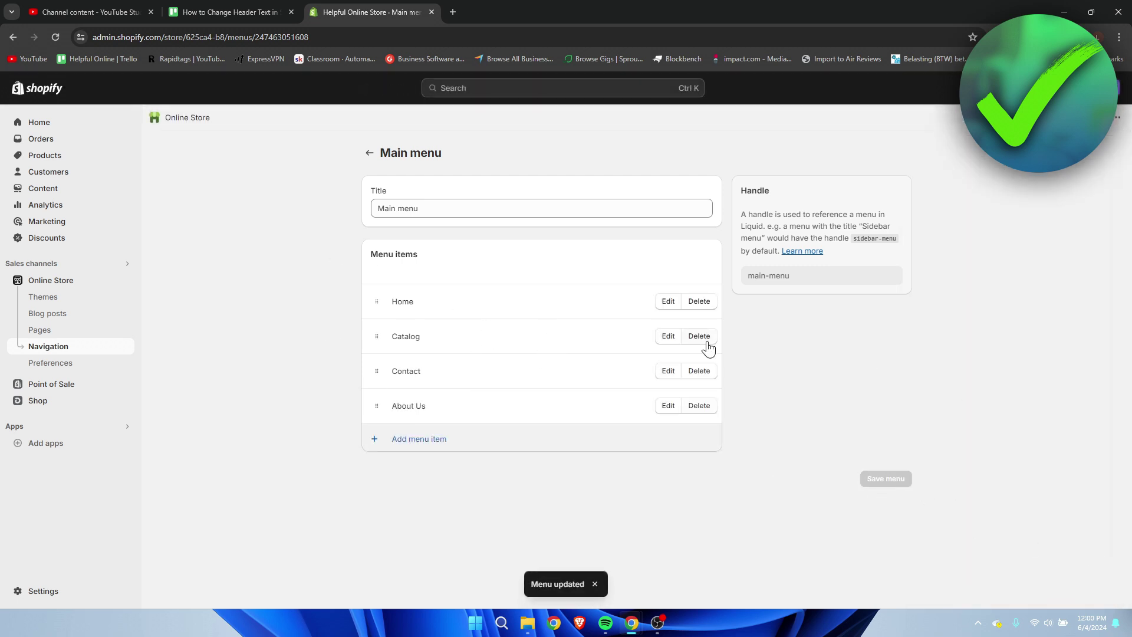
Reload the storefront to check About Us in the header, then return to the admin Navigation page.
left_click(126, 280)
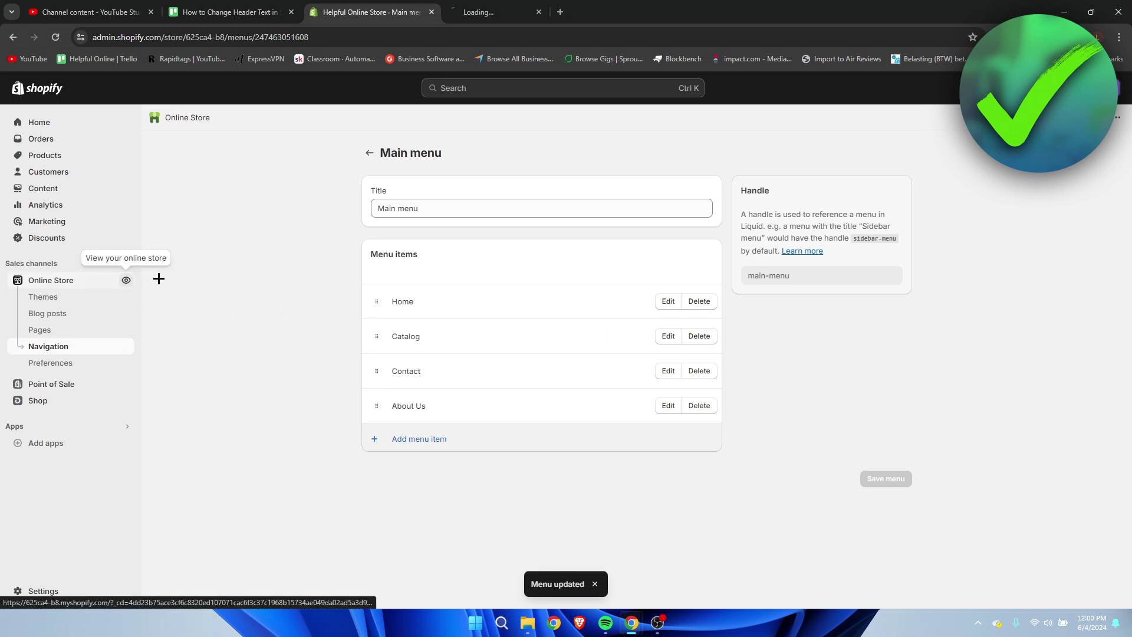
left_click(514, 8)
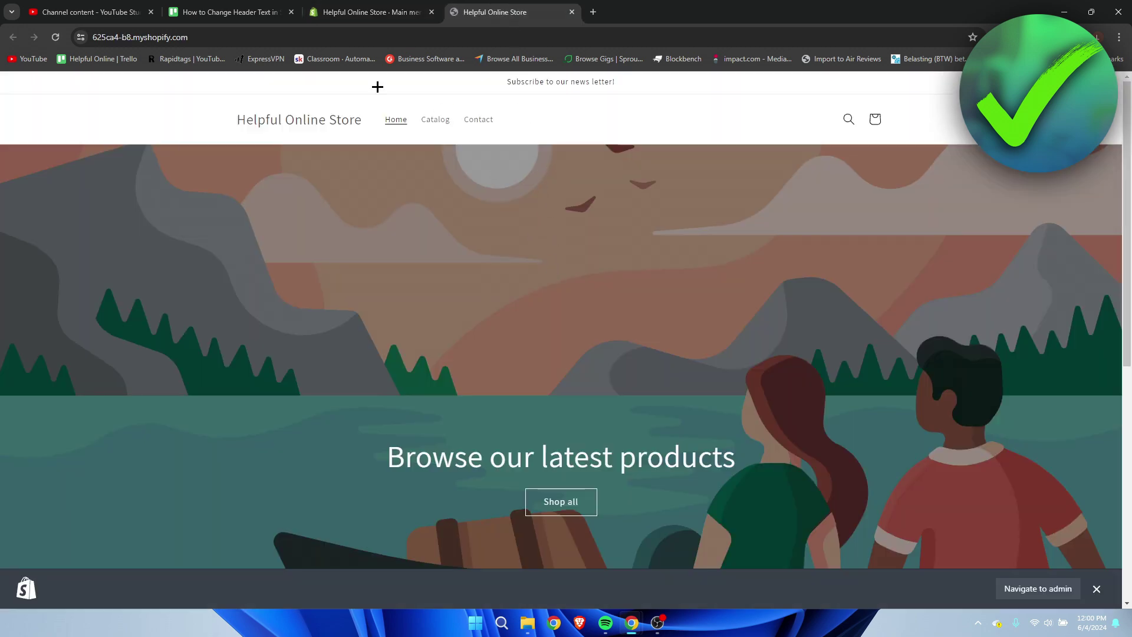
left_click(55, 37)
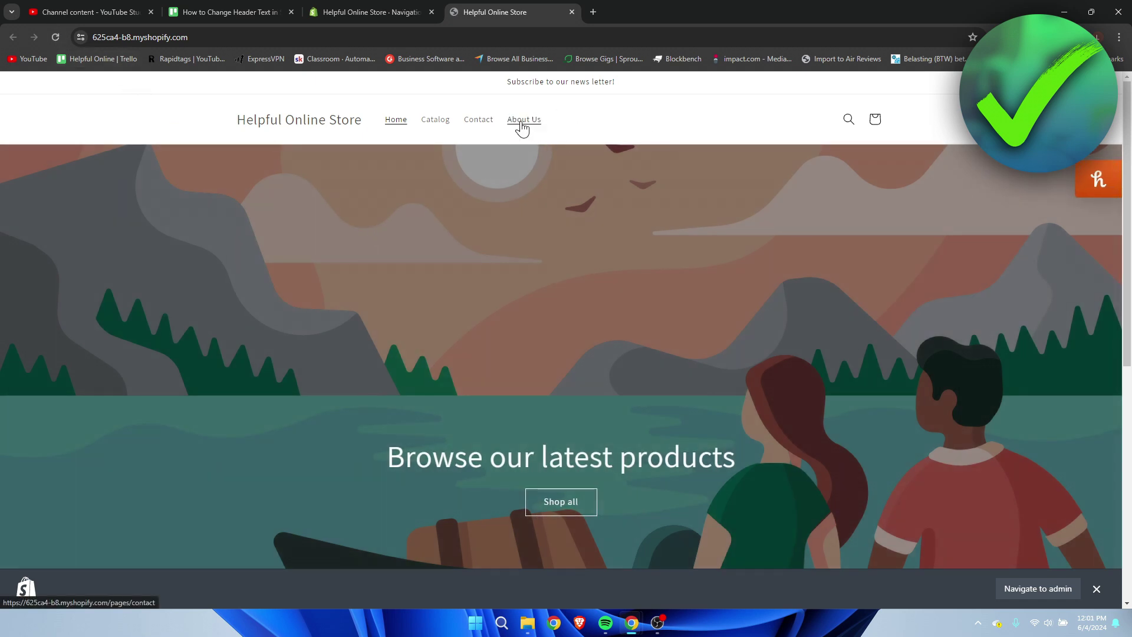
left_click(377, 9)
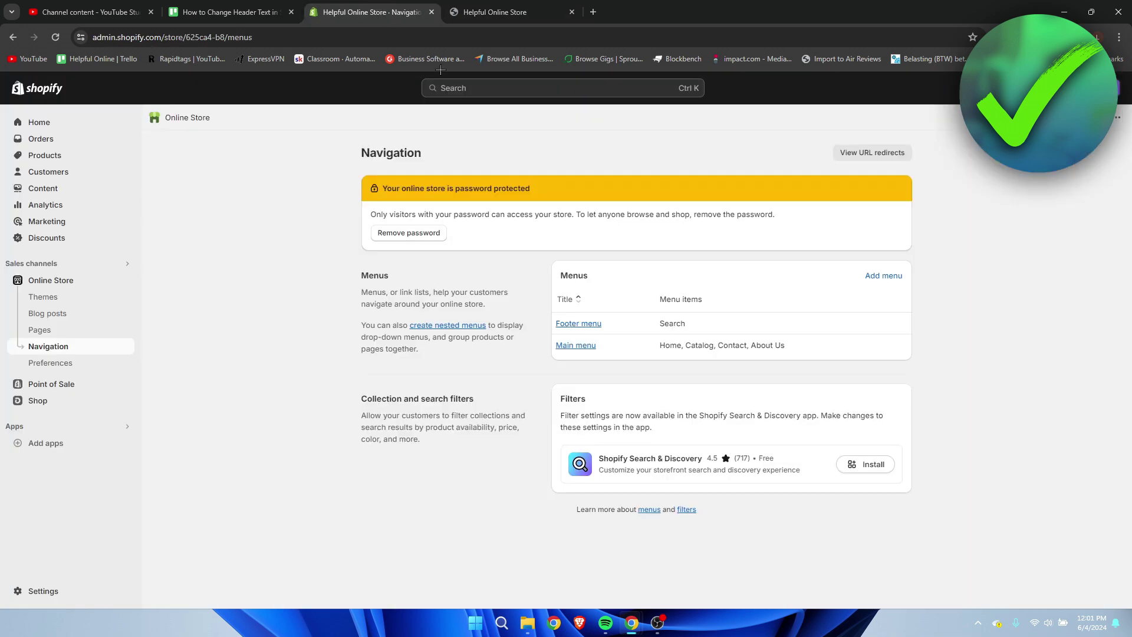
Drag About Us up below Home in the Main menu, review the About Us and Catalog items, and save.
left_click(576, 346)
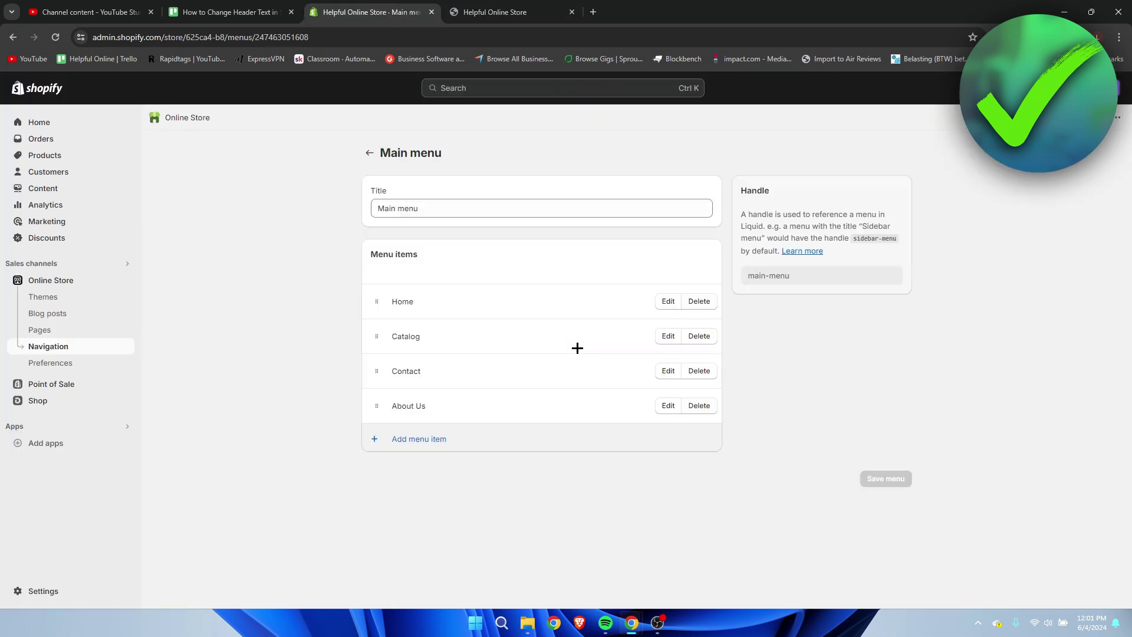
left_click_drag(377, 405, 379, 344)
left_click(668, 336)
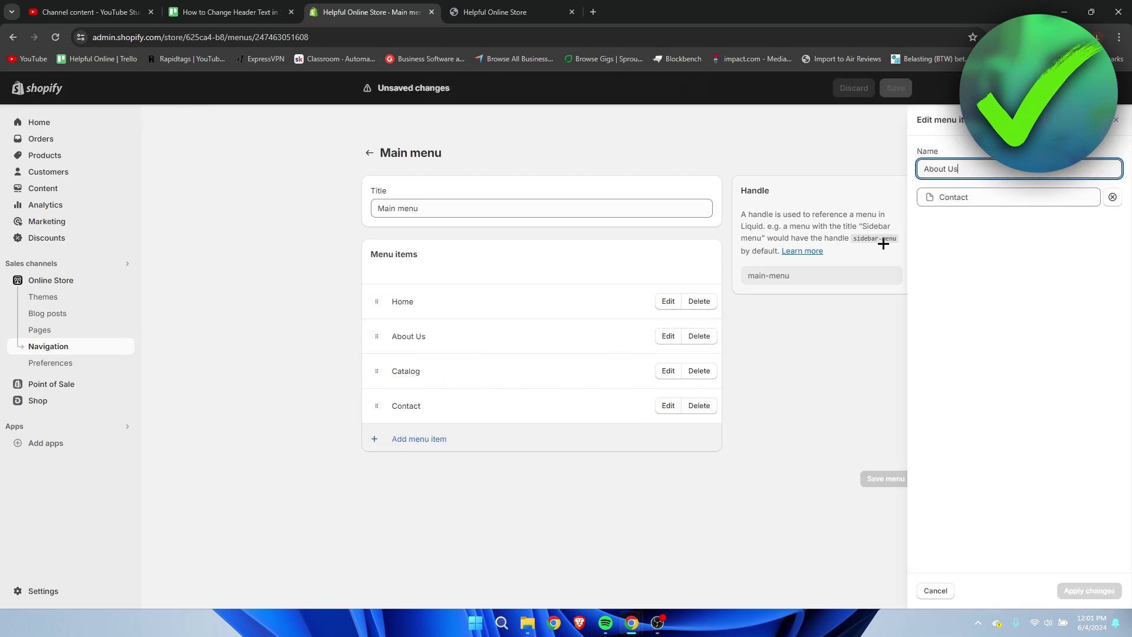
left_click(1116, 120)
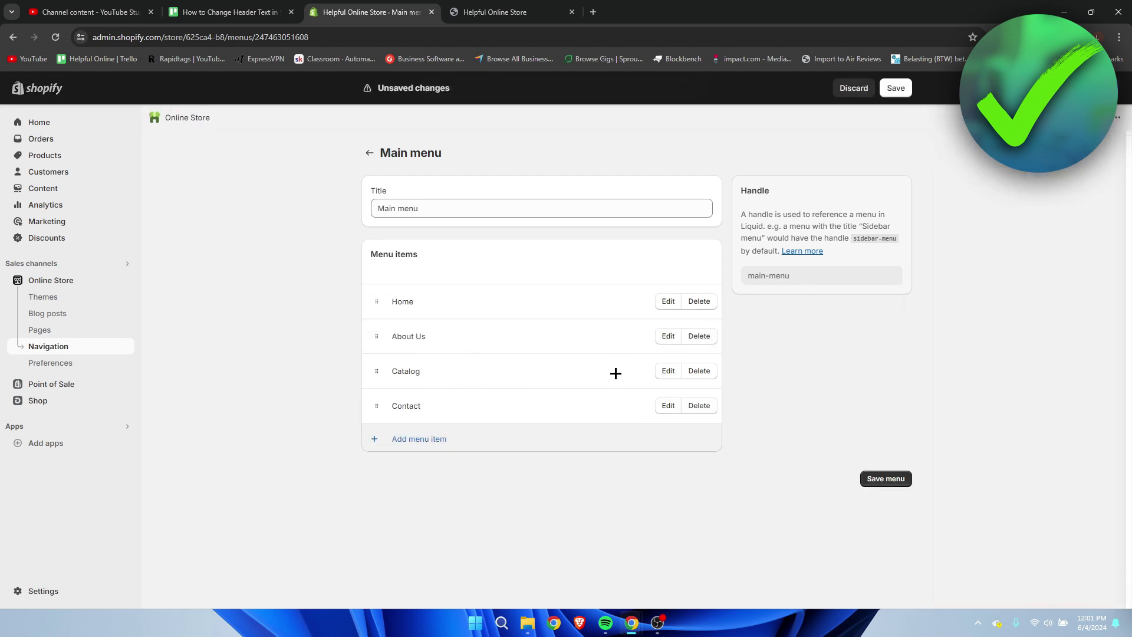
left_click(668, 370)
left_click(1116, 120)
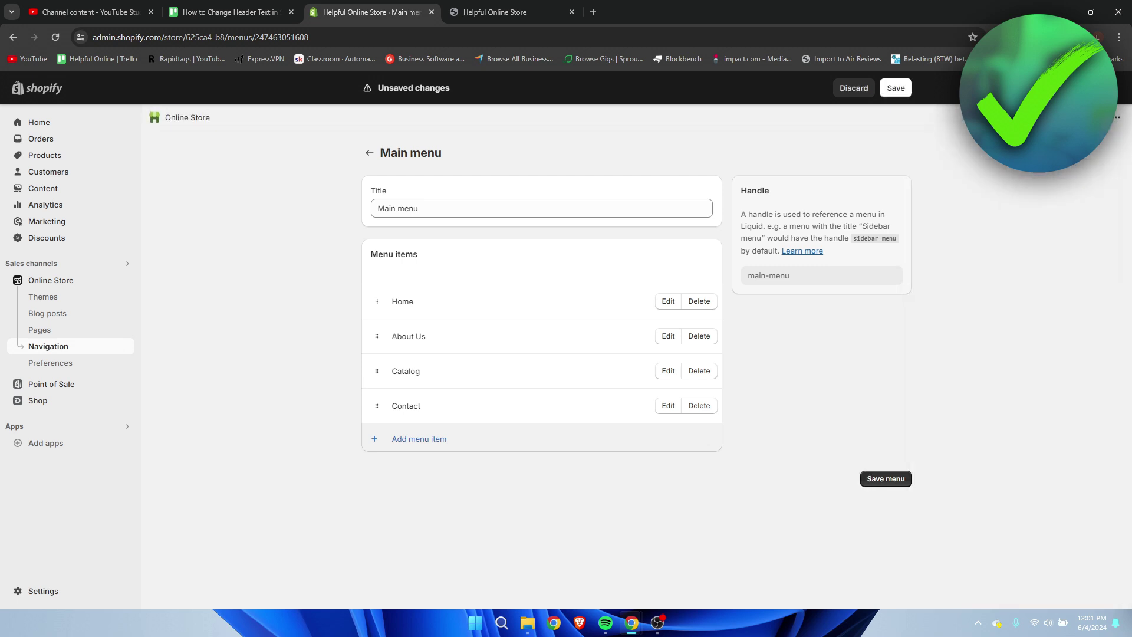
left_click(885, 481)
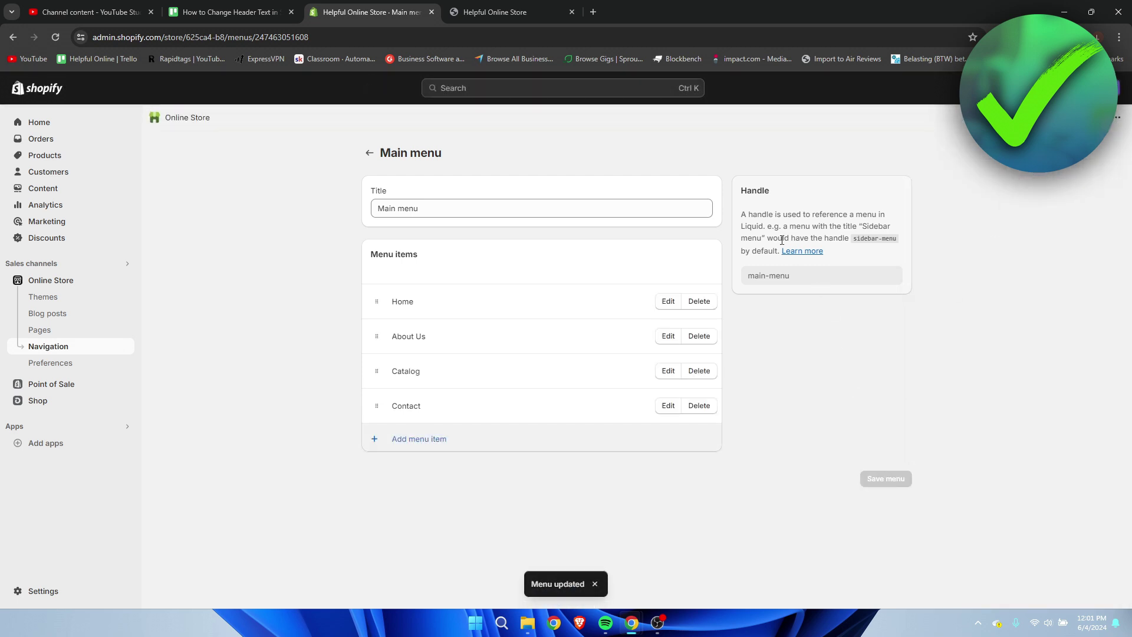